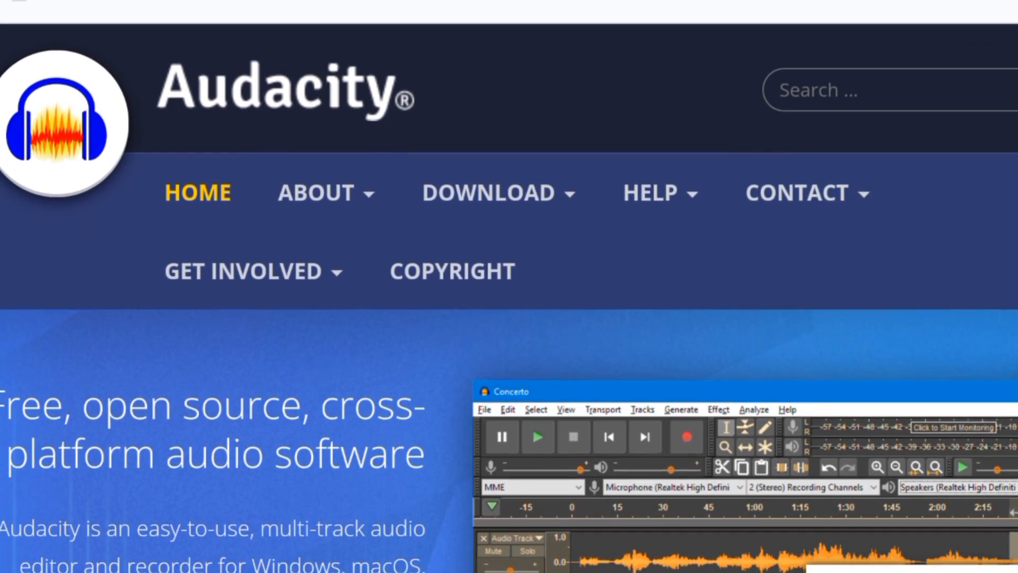
pyautogui.scroll(-3, 509, 291)
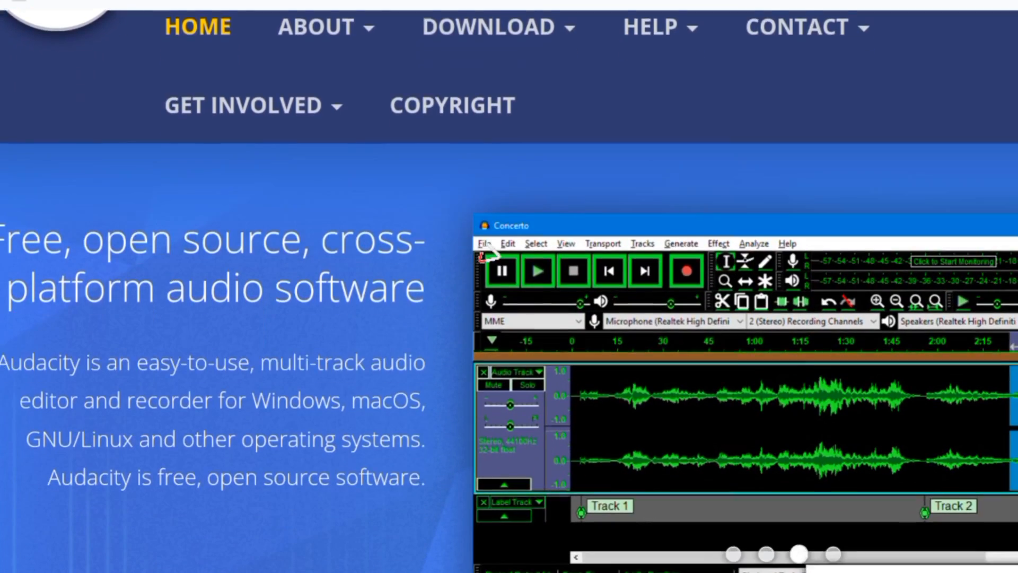
pyautogui.scroll(-1, 509, 292)
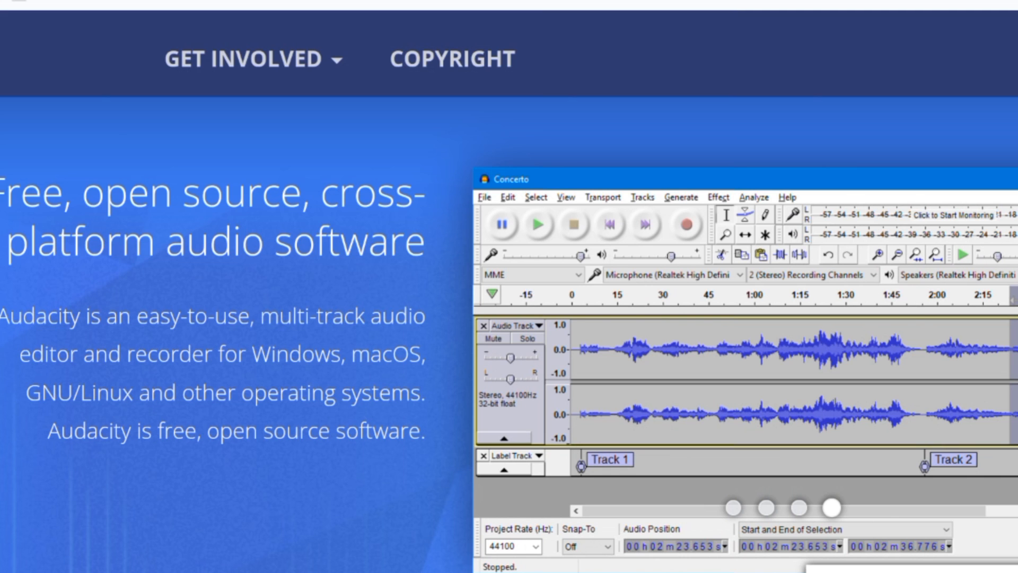
pyautogui.scroll(-5, 509, 287)
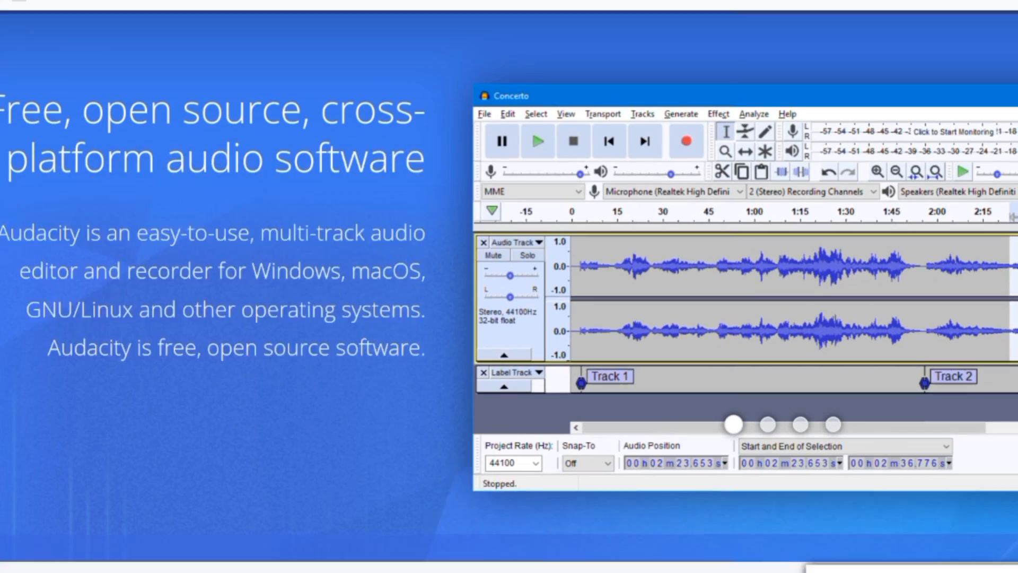
pyautogui.scroll(-2, 509, 286)
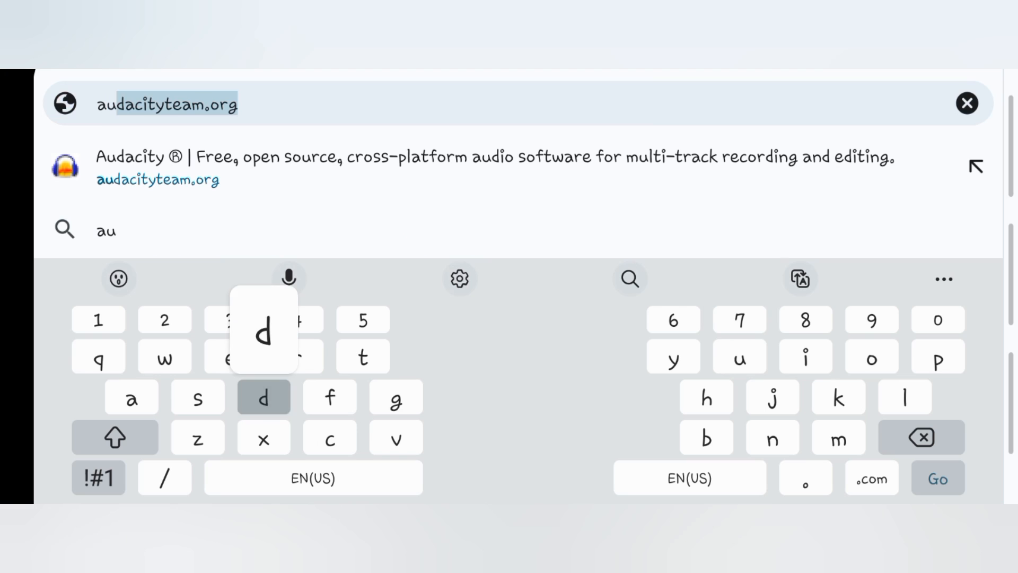
# Open the website audacityteam.org in the browser.
pyautogui.write('d')
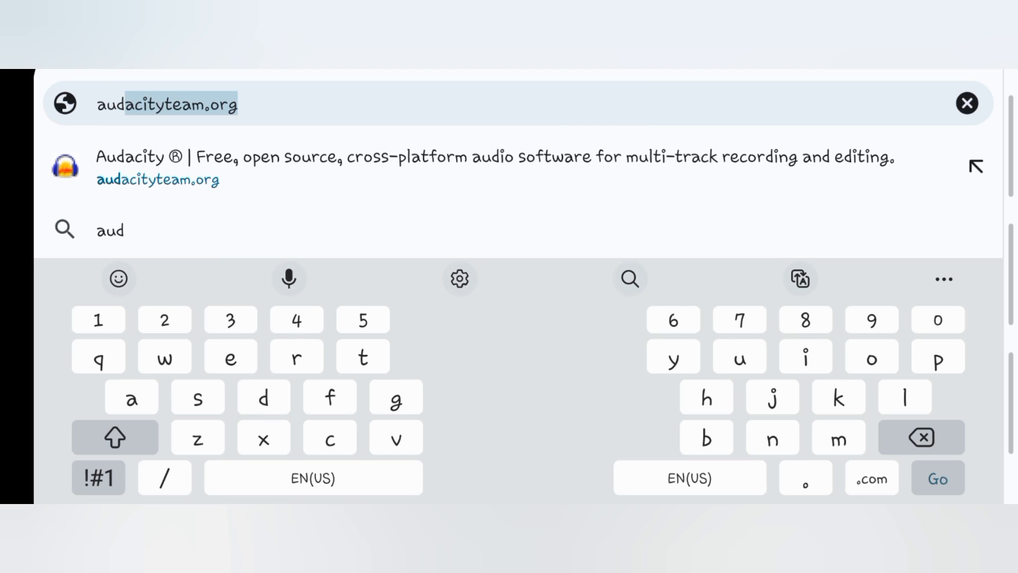
pyautogui.write('aci')
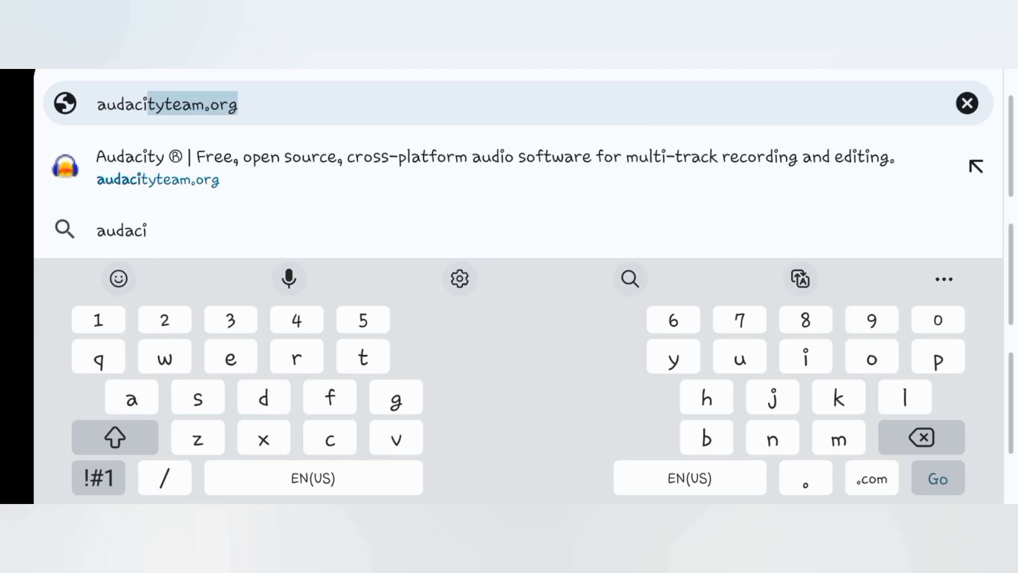
pyautogui.write('ty.')
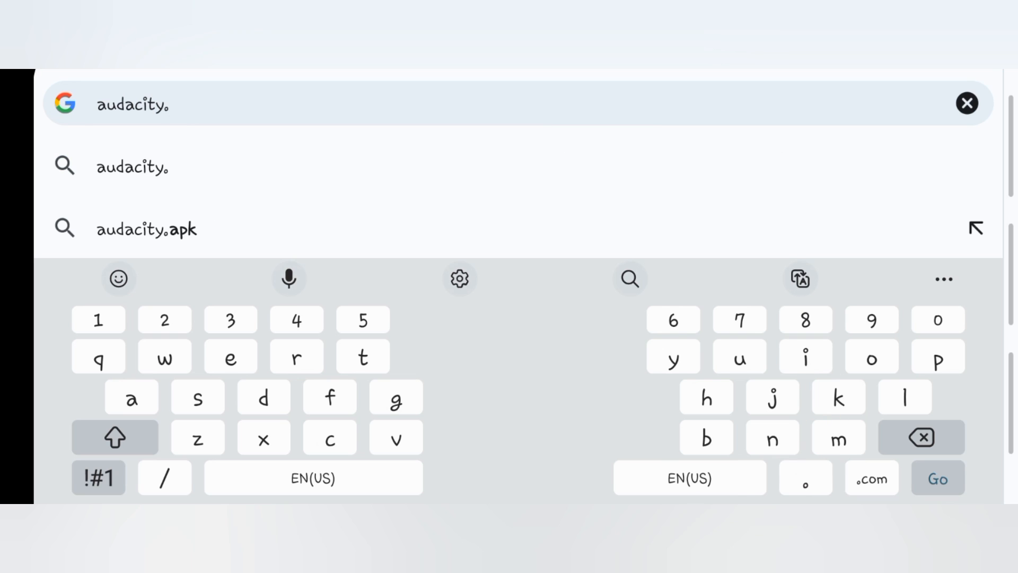
pyautogui.press('BackSpace')
pyautogui.write('te')
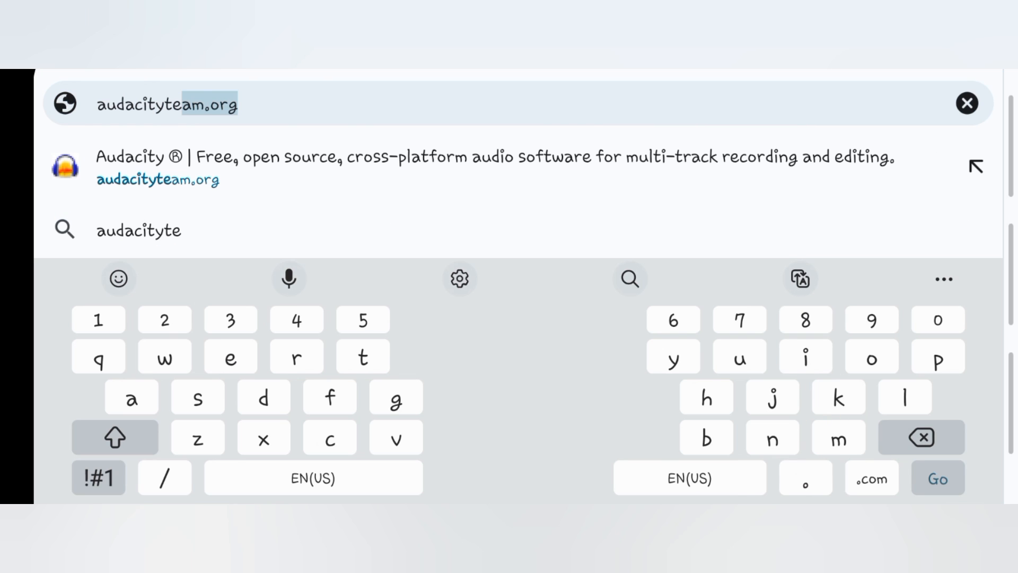
pyautogui.write('am.org')
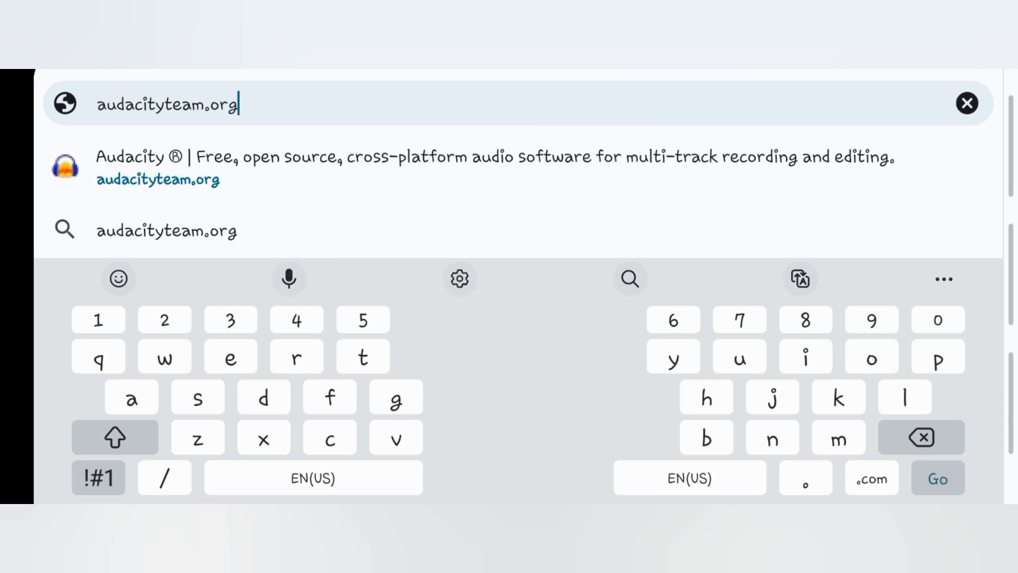
pyautogui.press('Return')
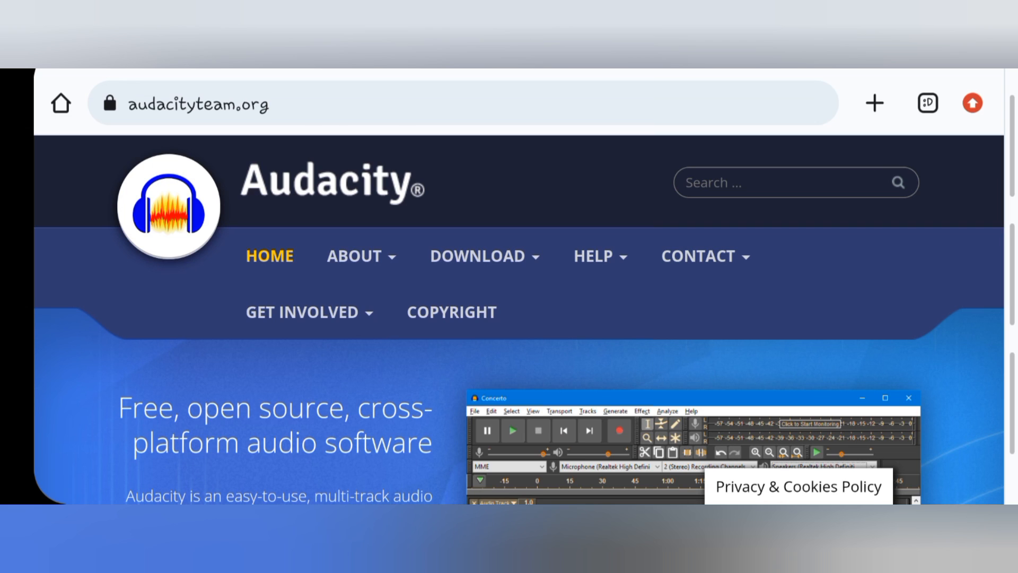
# Open the Download Audacity page from the site's home page and bring up the site's download options.
pyautogui.scroll(-2, 519, 286)
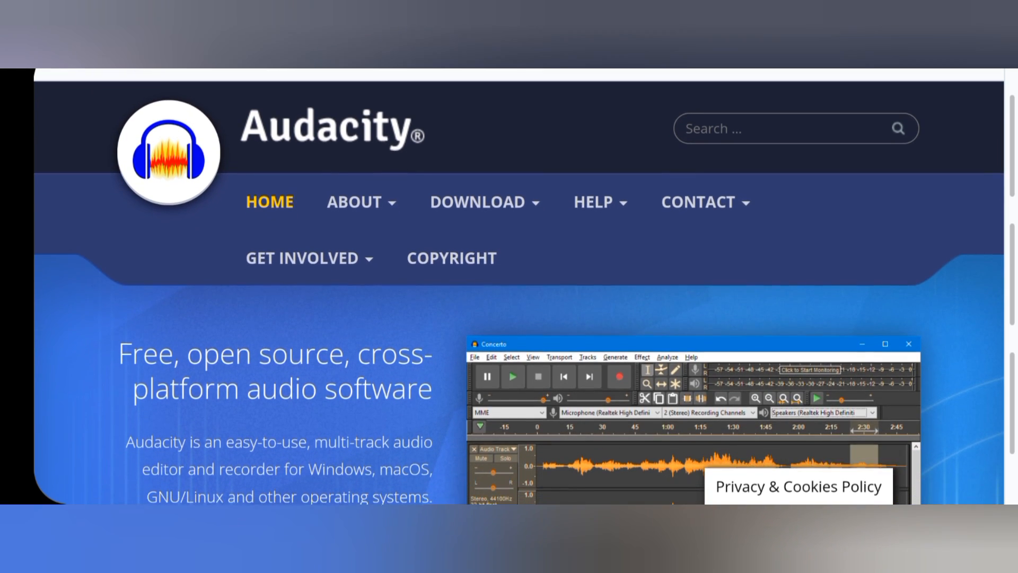
pyautogui.scroll(-3, 519, 286)
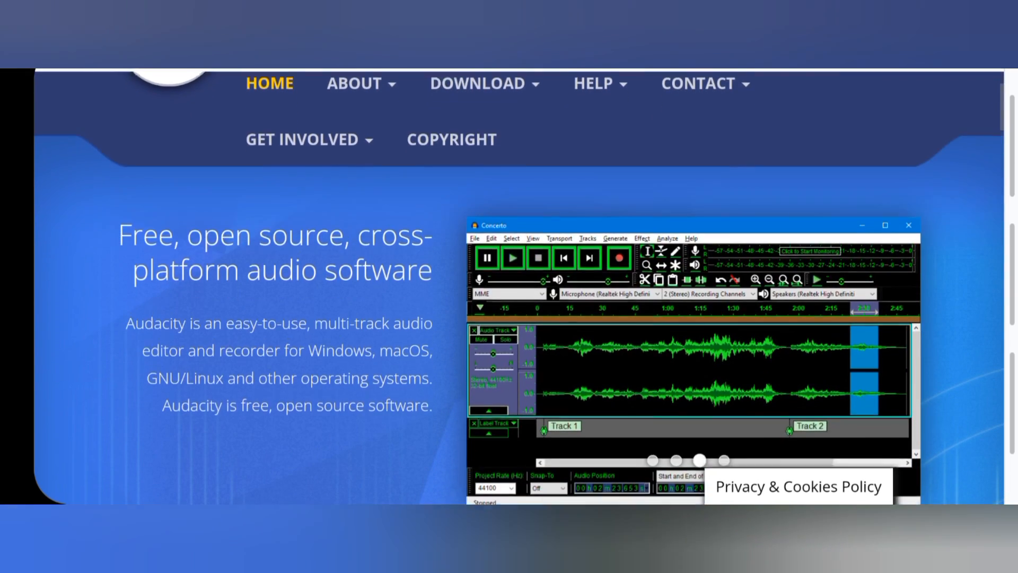
pyautogui.scroll(-1, 519, 286)
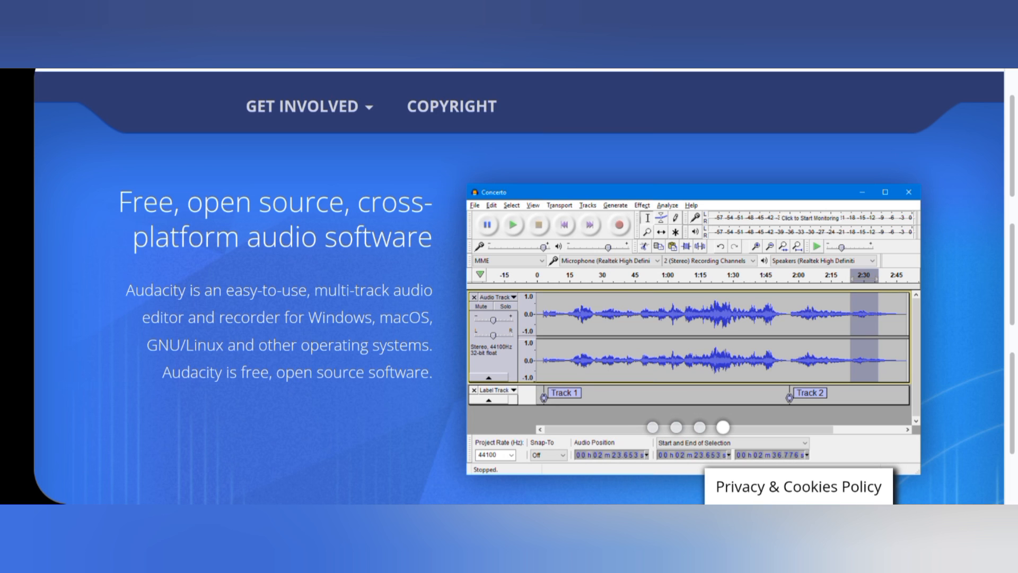
pyautogui.scroll(-4, 509, 286)
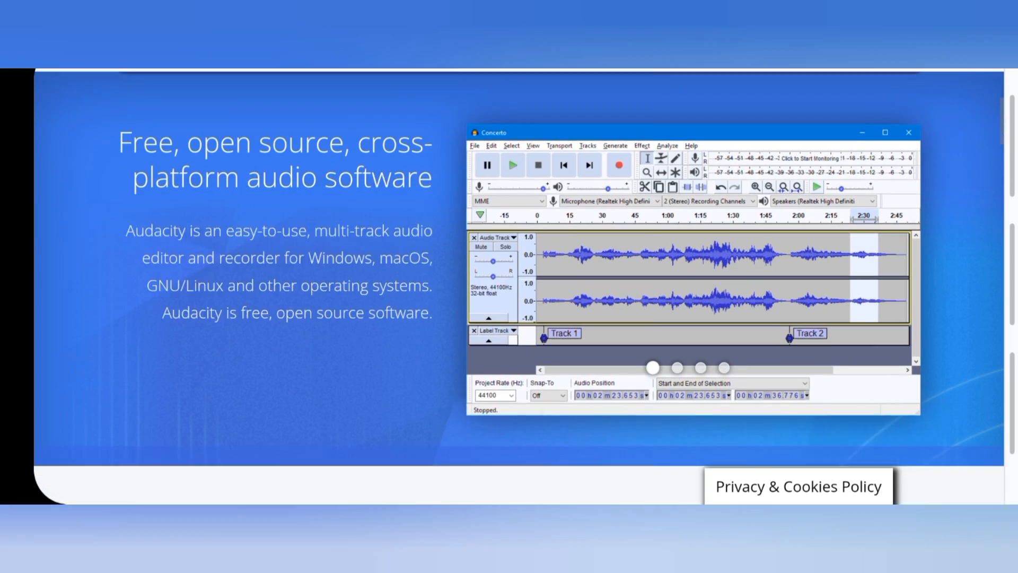
pyautogui.scroll(-2, 509, 286)
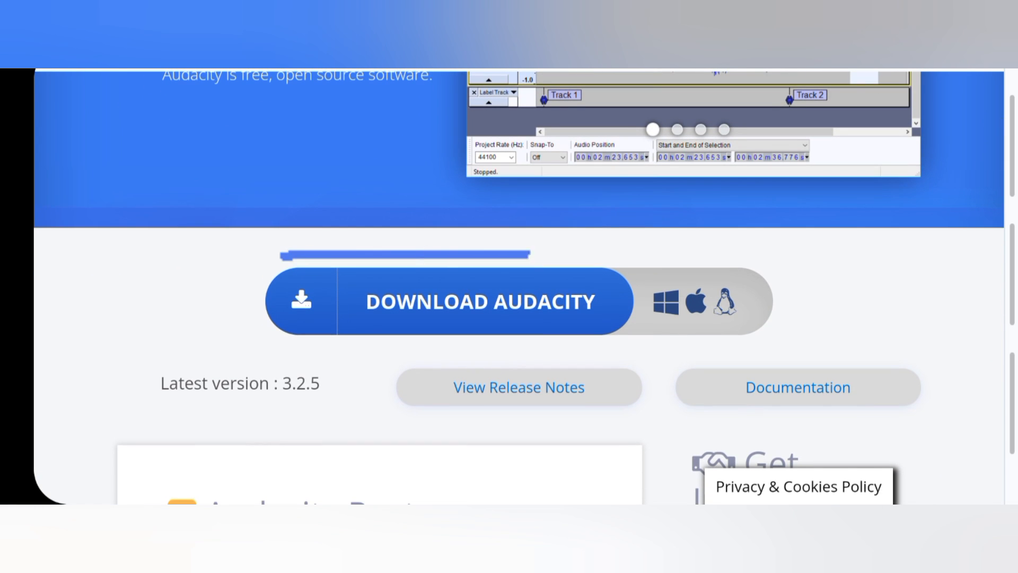
pyautogui.click(481, 301)
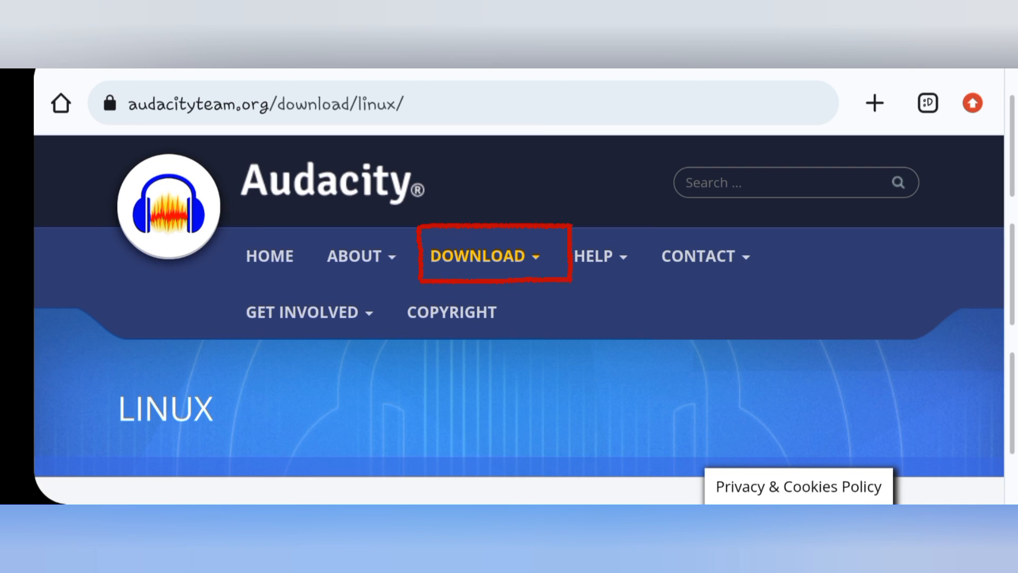
pyautogui.click(477, 256)
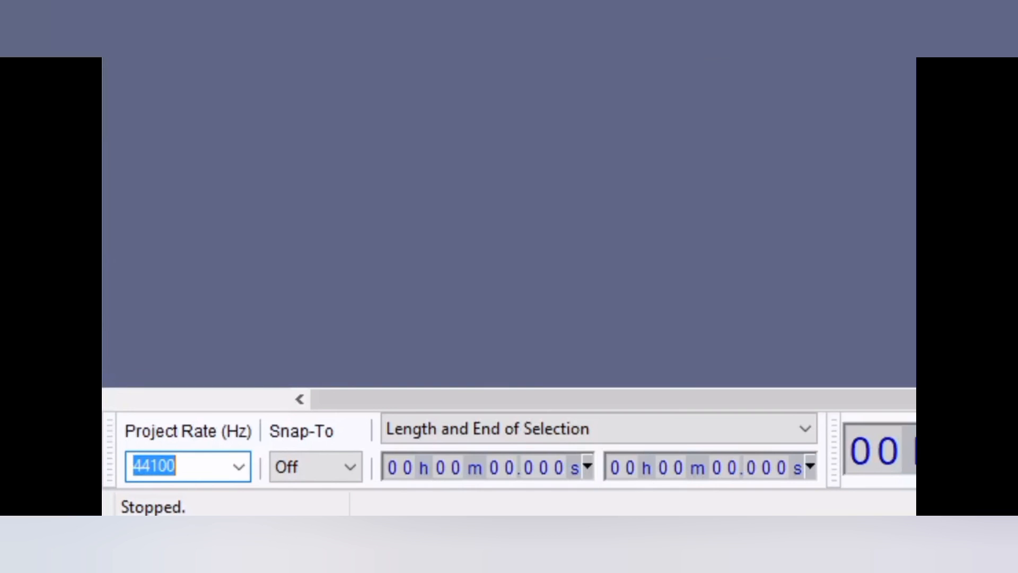
# In Audacity, set the project rate to 48000 Hz and the audio host to MME.
pyautogui.click(240, 466)
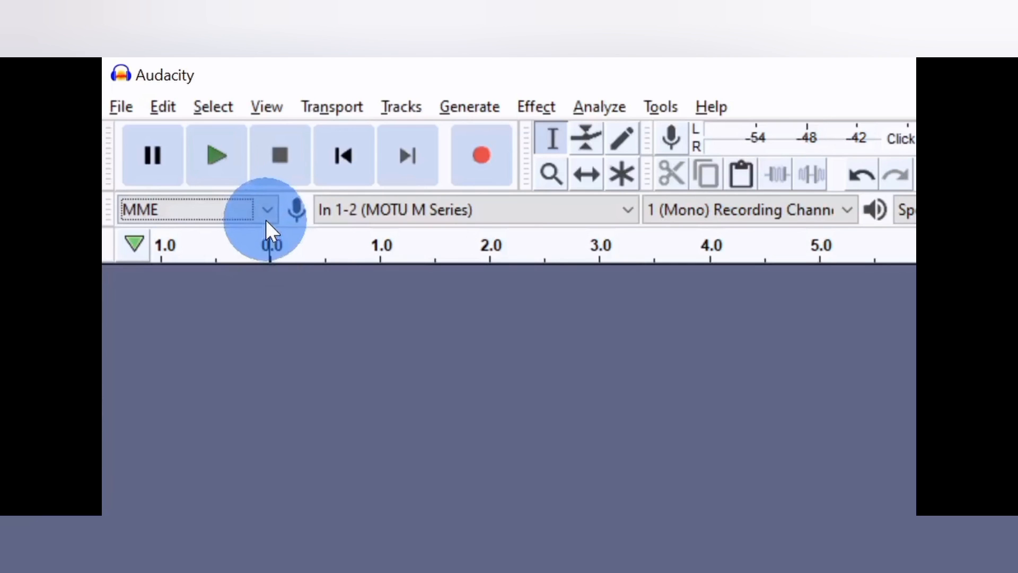
pyautogui.click(267, 215)
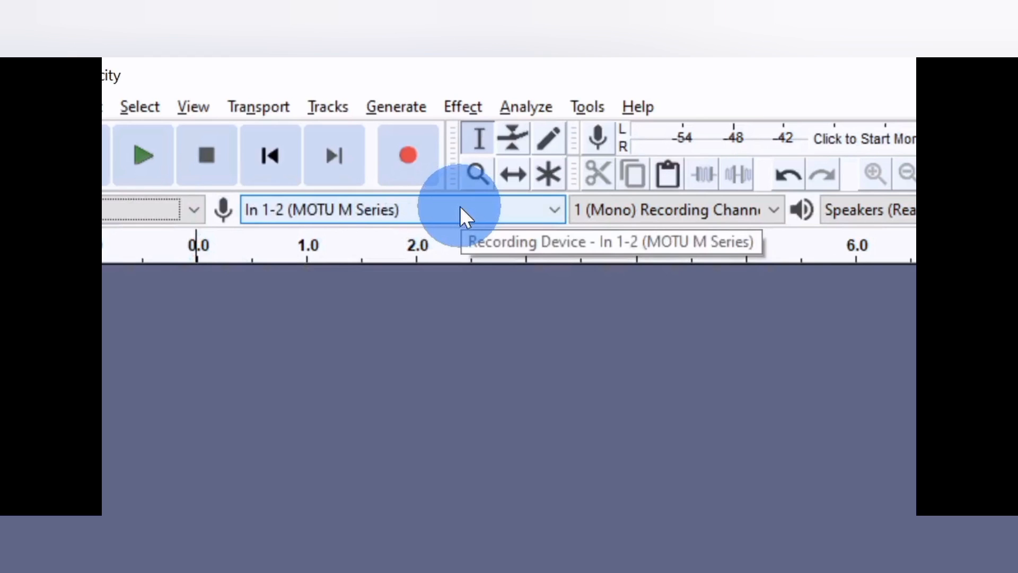
# Choose In 1-2 (MOTU M Series) with 1 (Mono) Recording Channel for recording and Speakers (Realtek(R) Audio) for playback.
pyautogui.click(459, 209)
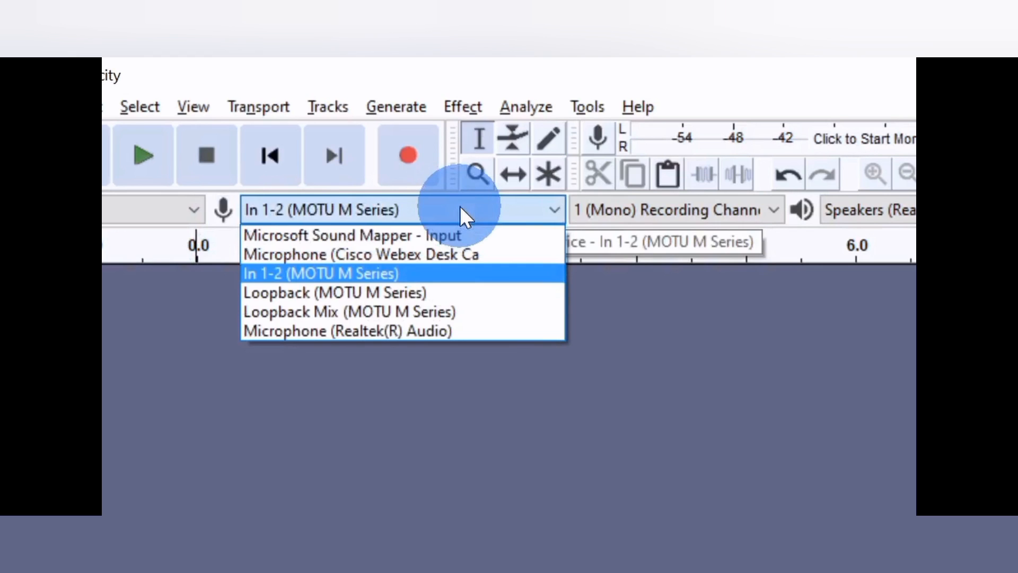
pyautogui.click(711, 209)
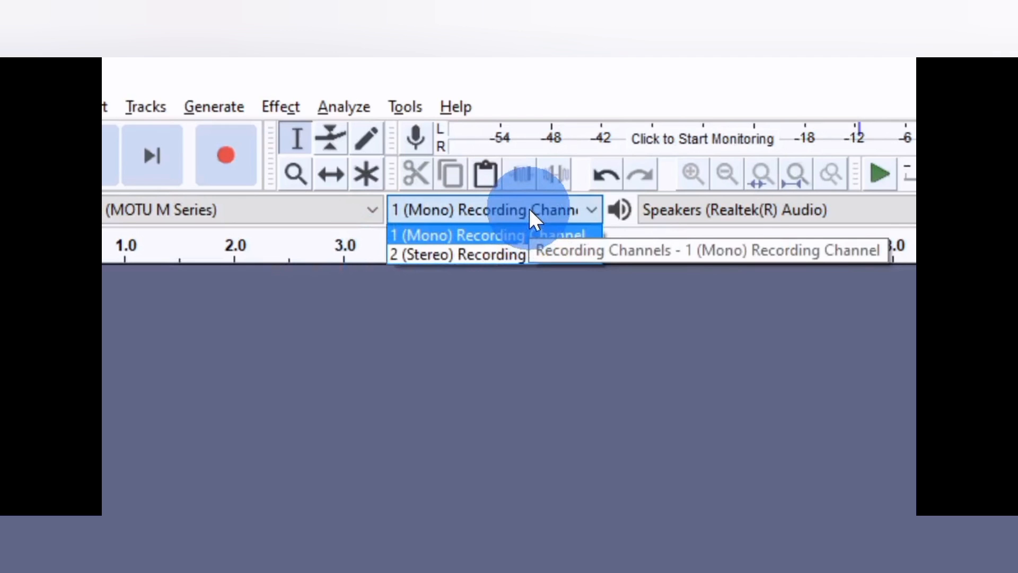
pyautogui.click(832, 209)
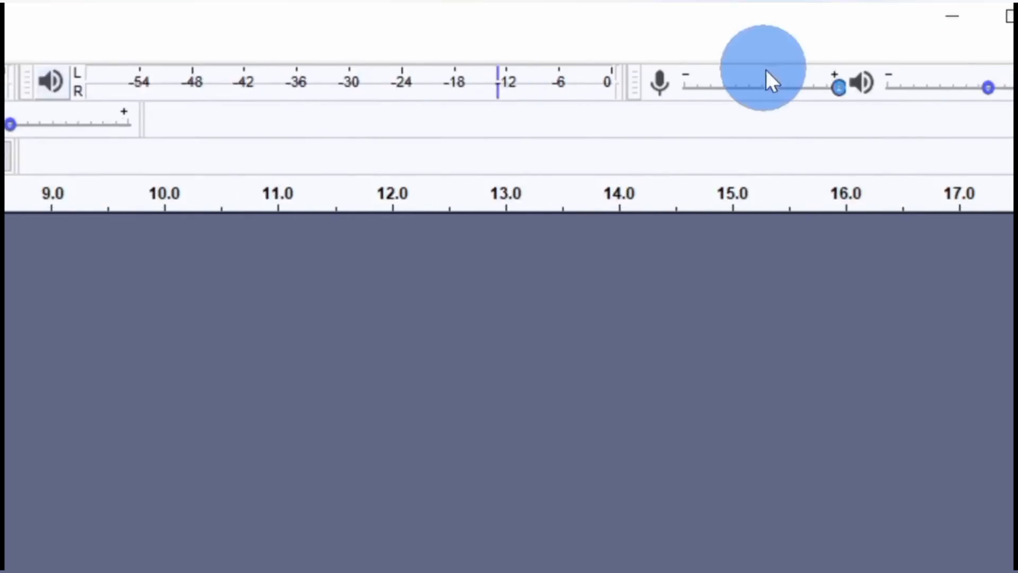
# Set the recording volume to 1.00, then record a short test take and stop it.
pyautogui.moveTo(836, 85)
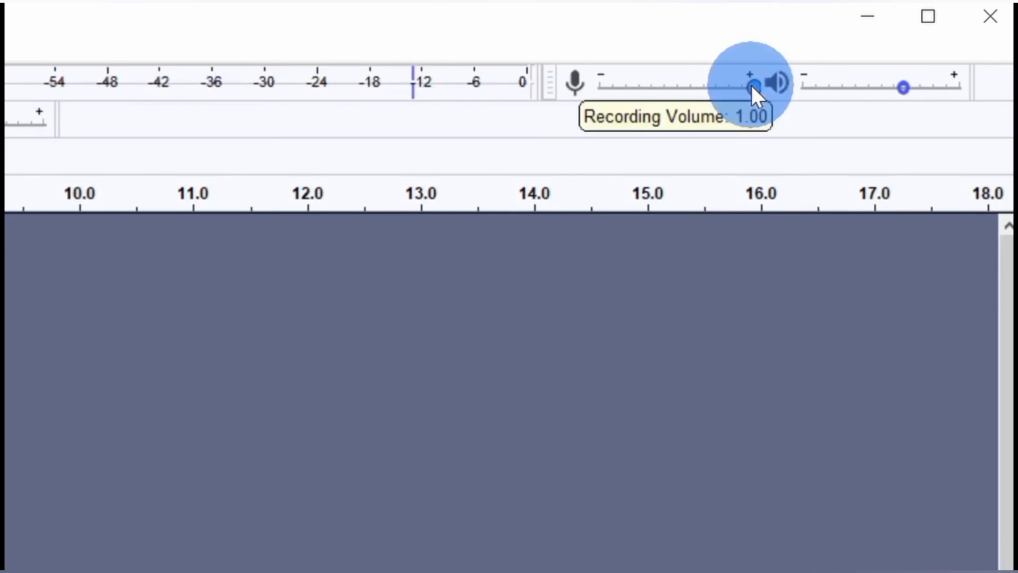
pyautogui.moveTo(752, 85)
pyautogui.mouseDown()
pyautogui.moveTo(653, 84)
pyautogui.moveTo(759, 89)
pyautogui.mouseUp()
pyautogui.click(297, 78)
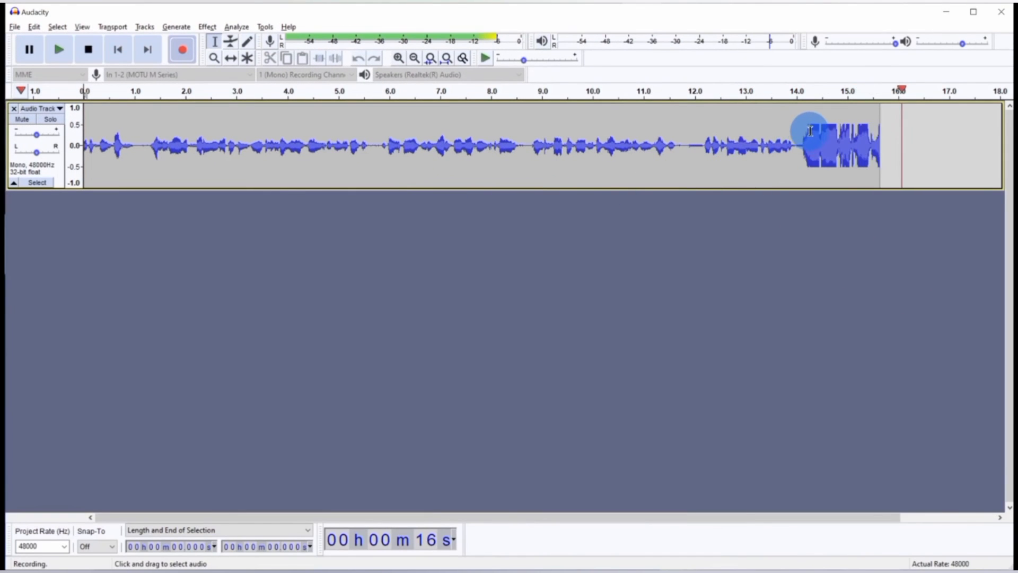
pyautogui.press('space')
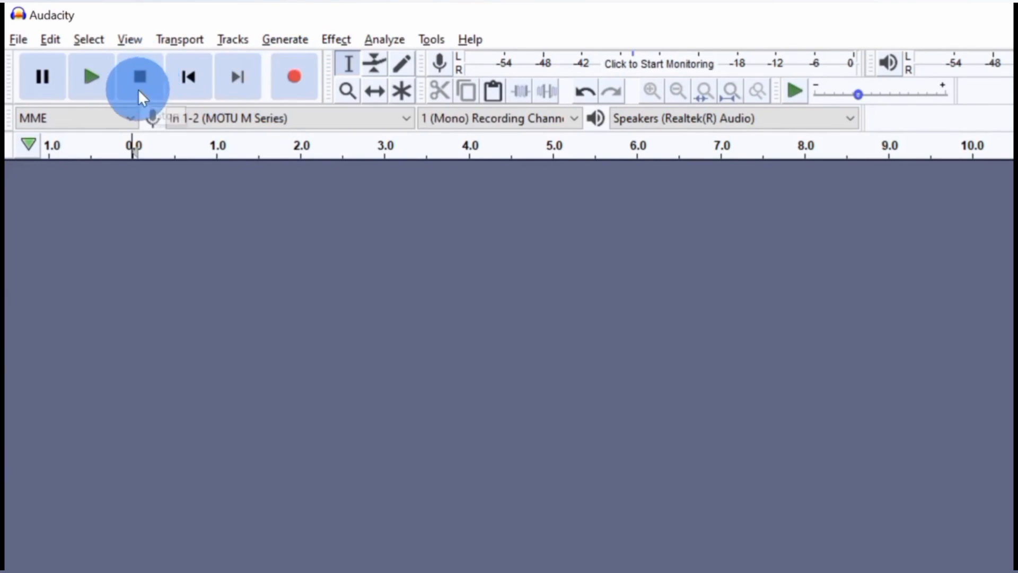
# Record a new mono voice track and play it back from about the 3.2-second mark.
pyautogui.click(295, 93)
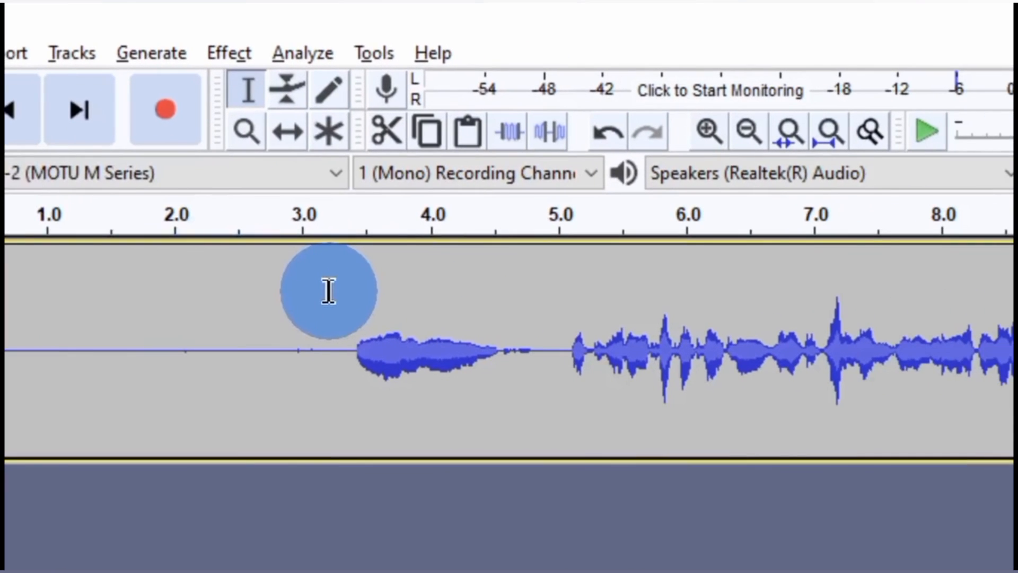
pyautogui.click(612, 293)
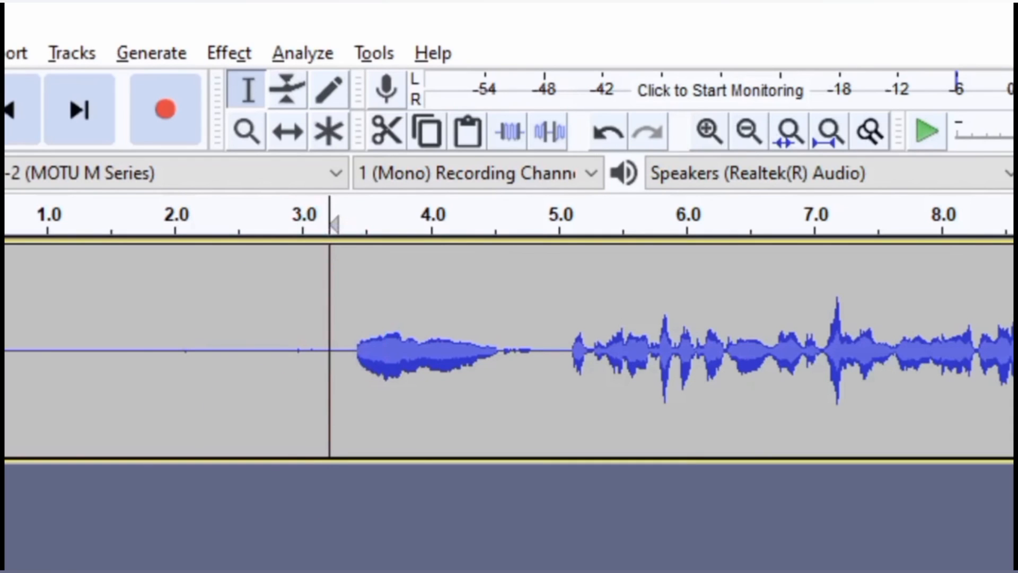
pyautogui.press('space')
pyautogui.press('space')
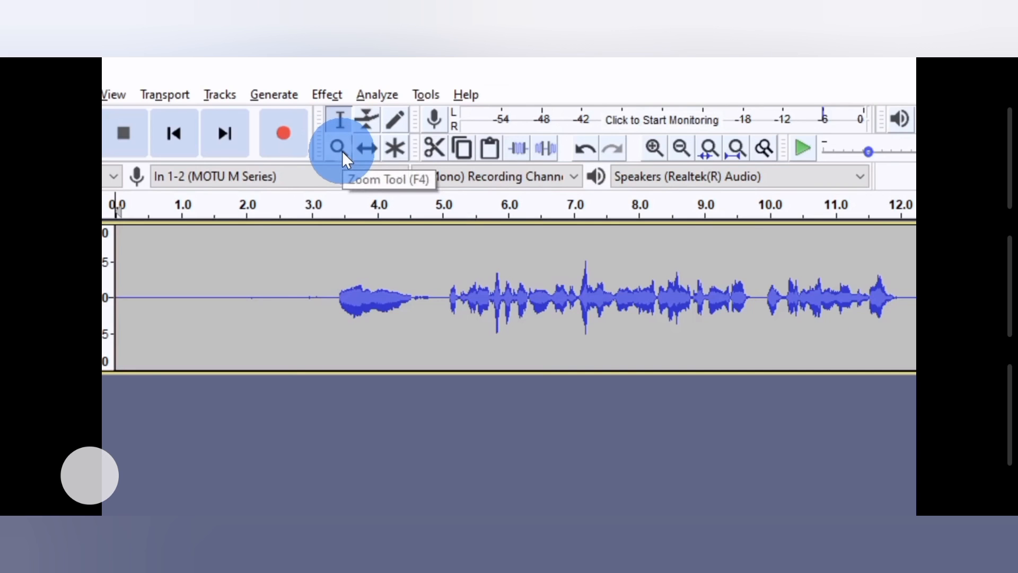
# Examine the recorded waveform around 3.5 seconds at closer and wider magnifications with the Zoom tool.
pyautogui.click(338, 148)
pyautogui.click(335, 293)
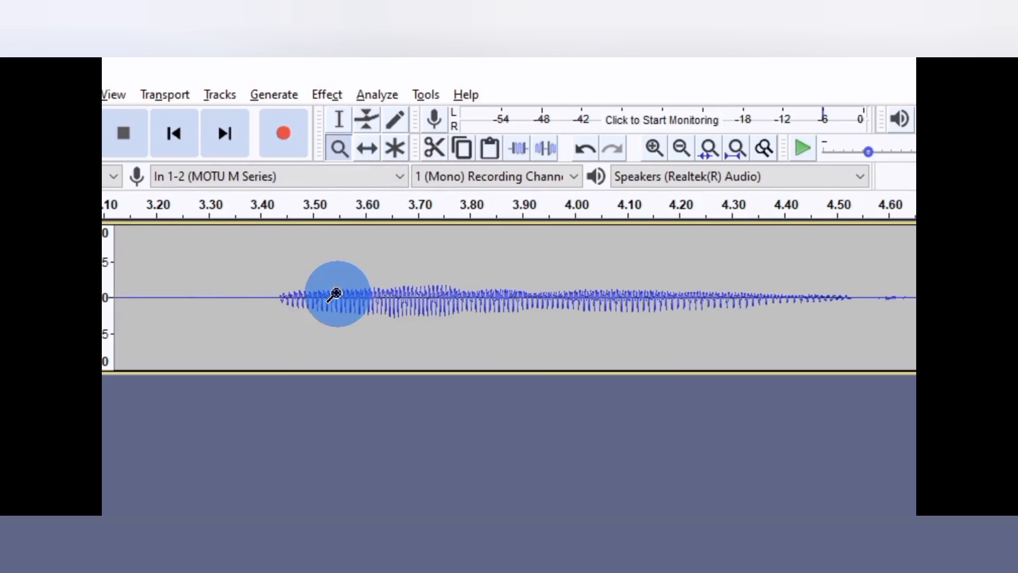
pyautogui.rightClick(336, 293)
pyautogui.click(336, 293)
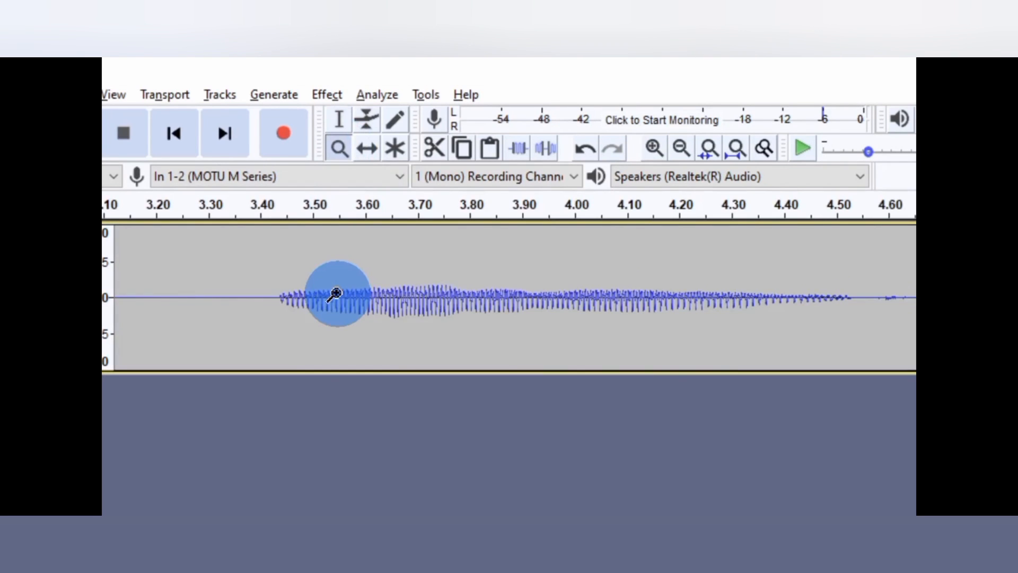
pyautogui.click(335, 293)
pyautogui.click(342, 287)
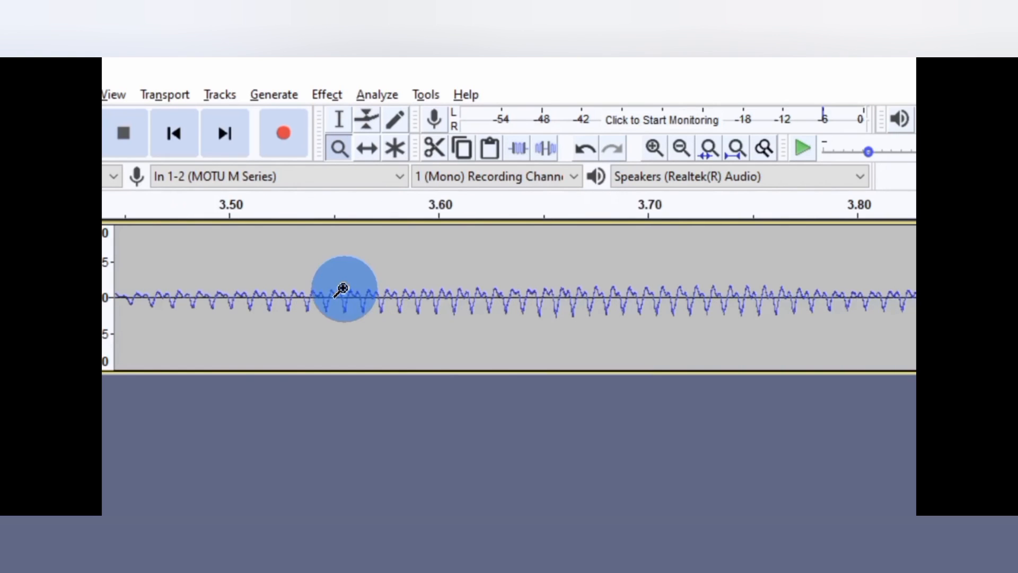
pyautogui.click(377, 281)
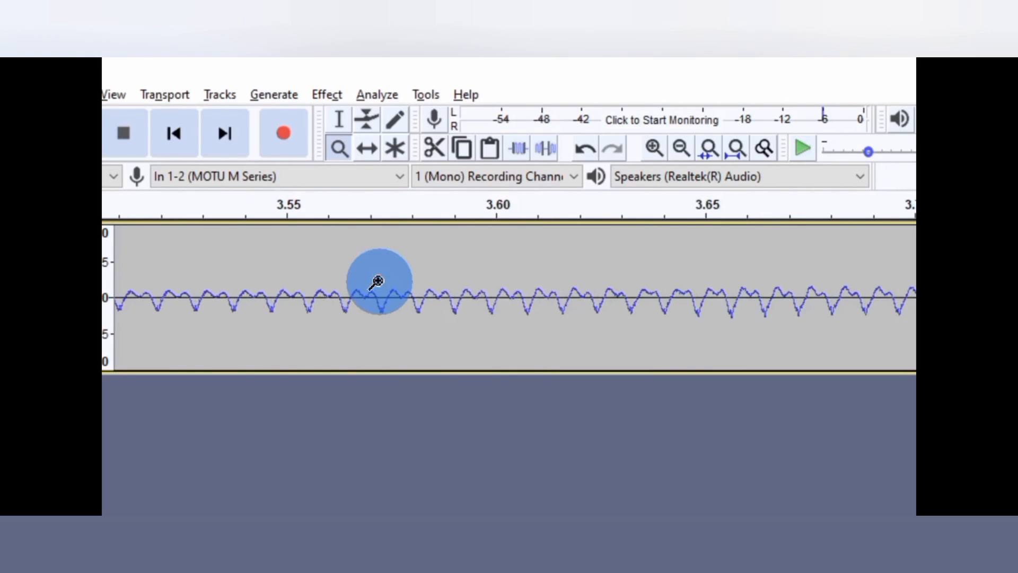
pyautogui.rightClick(400, 280)
pyautogui.rightClick(401, 280)
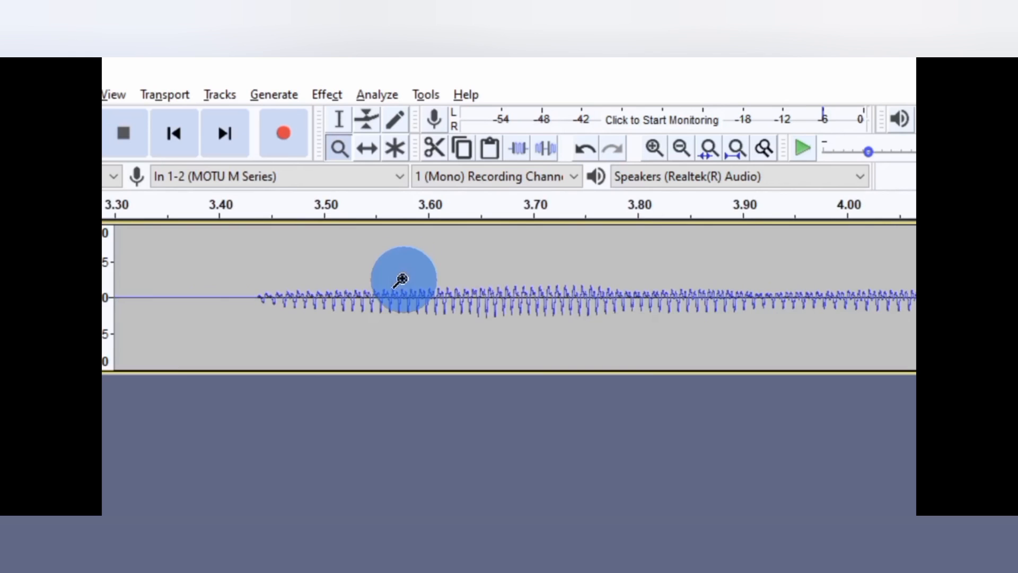
pyautogui.rightClick(401, 279)
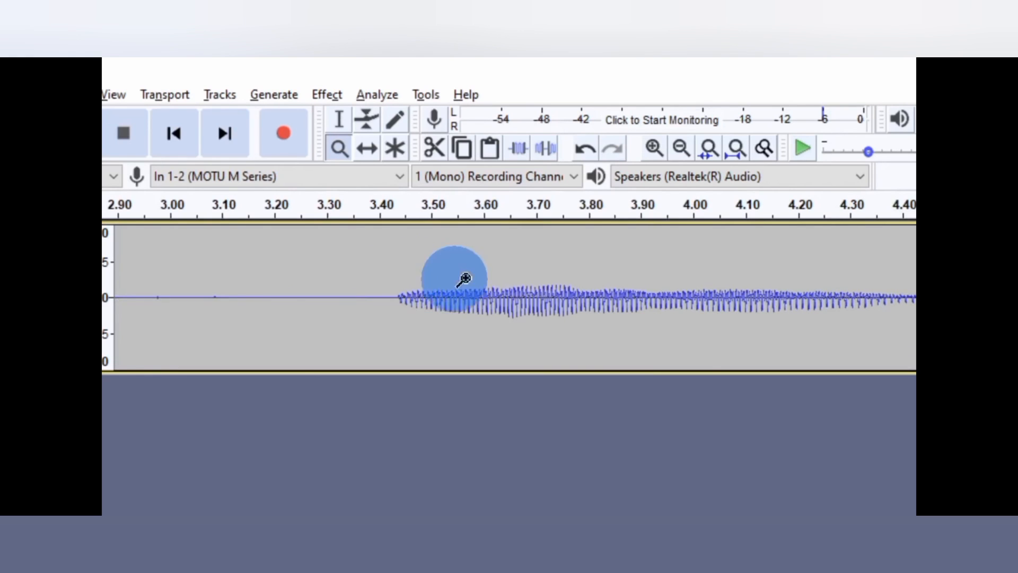
pyautogui.click(515, 286)
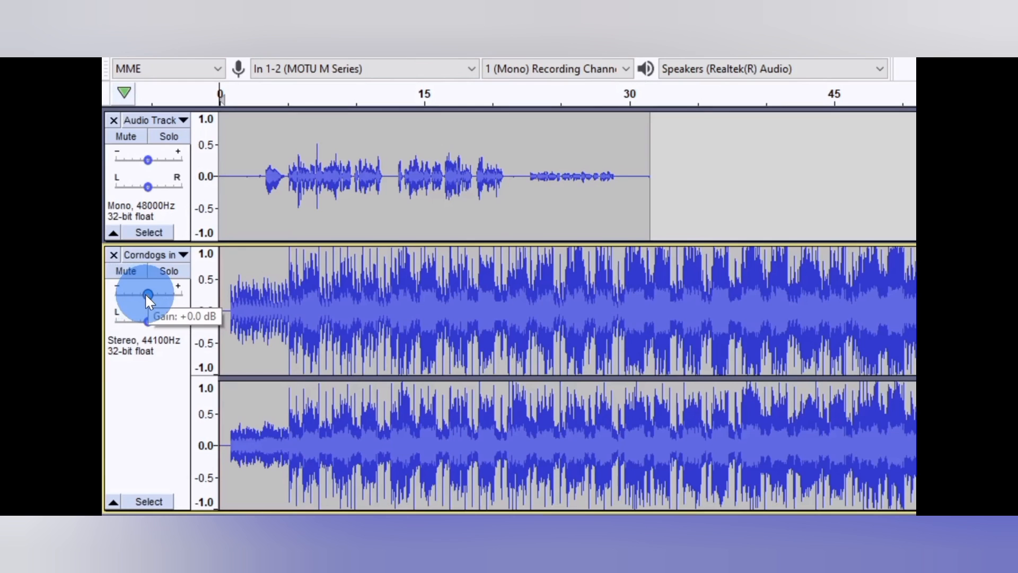
# Import the Corndogs music audio file as a stereo track beneath the recorded voice track.
pyautogui.click(115, 93)
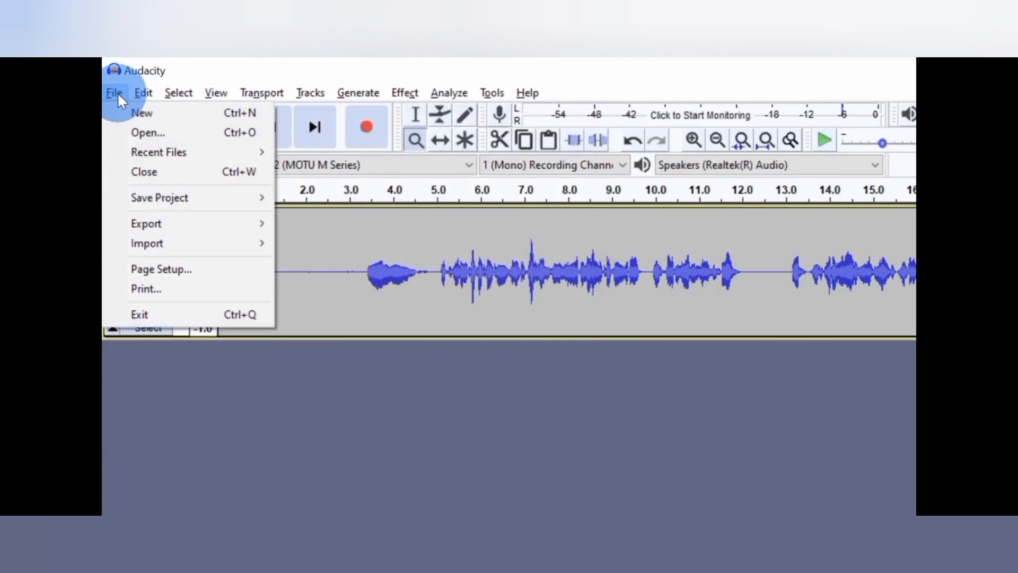
pyautogui.moveTo(163, 246)
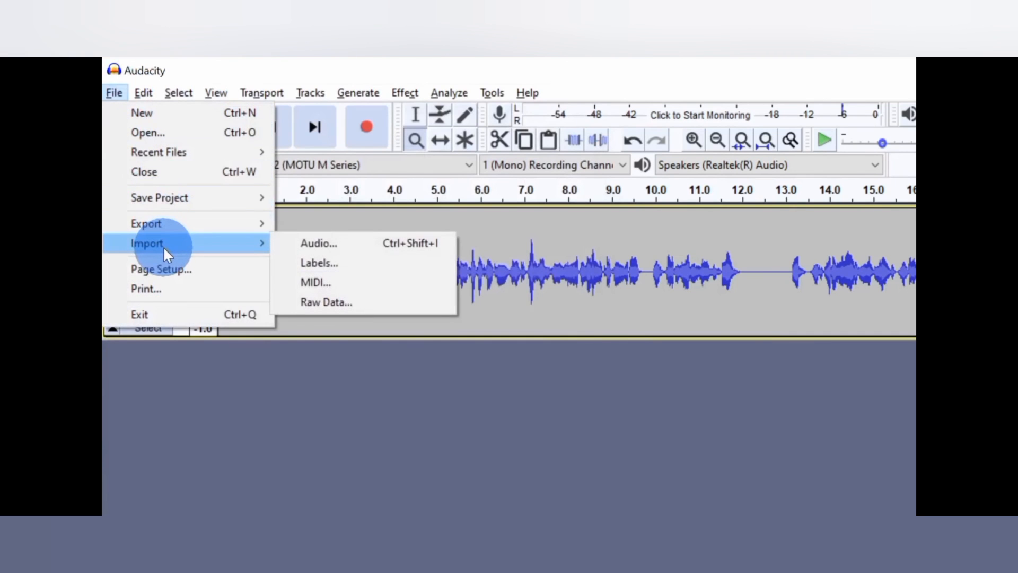
pyautogui.click(370, 244)
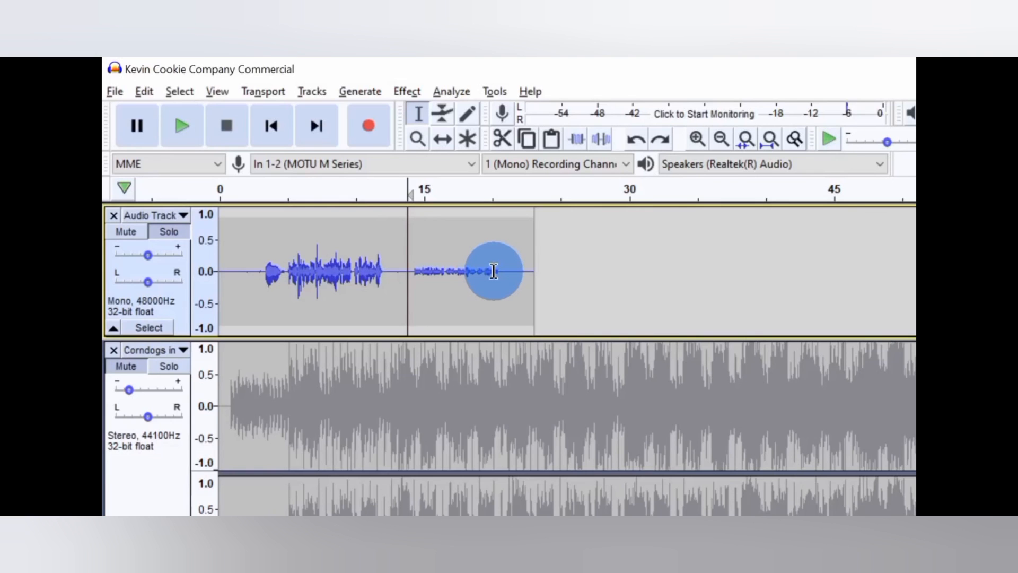
# Select the quiet voice passage from about 13.5 to 21 seconds and open the Amplify effect's level setting for it.
pyautogui.moveTo(506, 271); pyautogui.dragTo(404, 271)
pyautogui.click(397, 91)
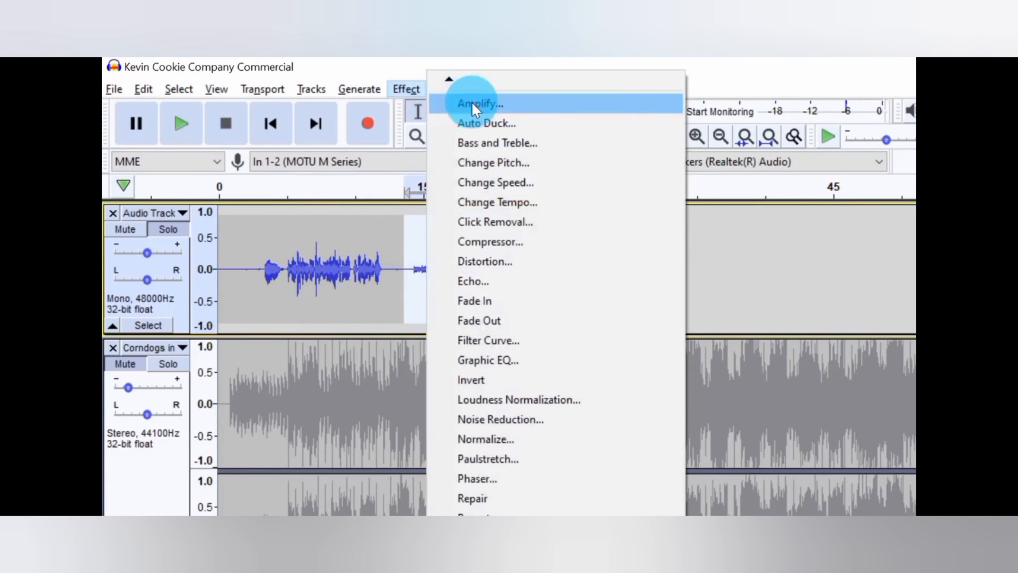
pyautogui.click(466, 103)
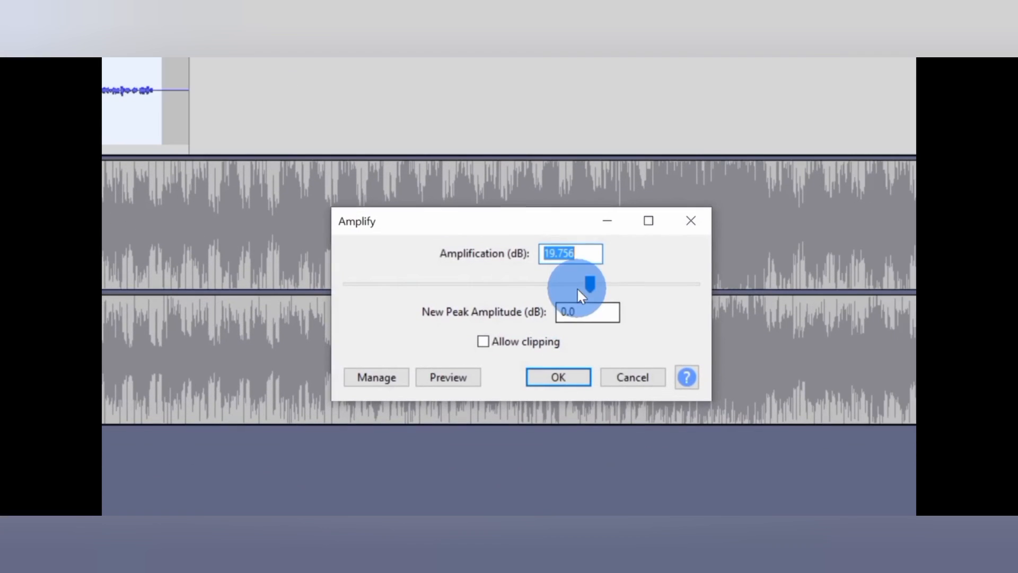
pyautogui.moveTo(588, 285); pyautogui.dragTo(588, 285)
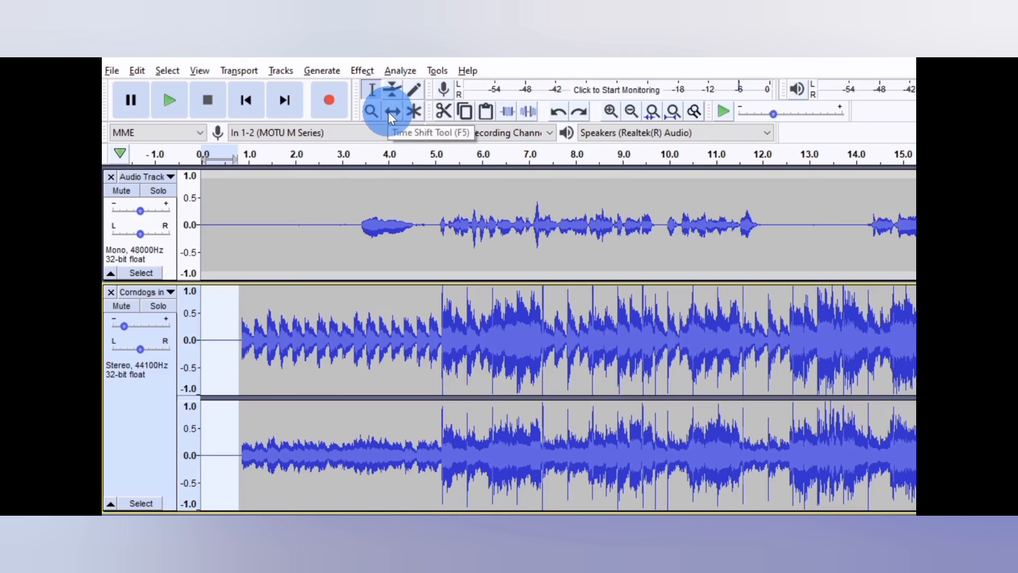
# Shift the stereo music track about 0.8 seconds earlier with the Time Shift Tool, moving its silent lead-in before zero.
pyautogui.click(391, 112)
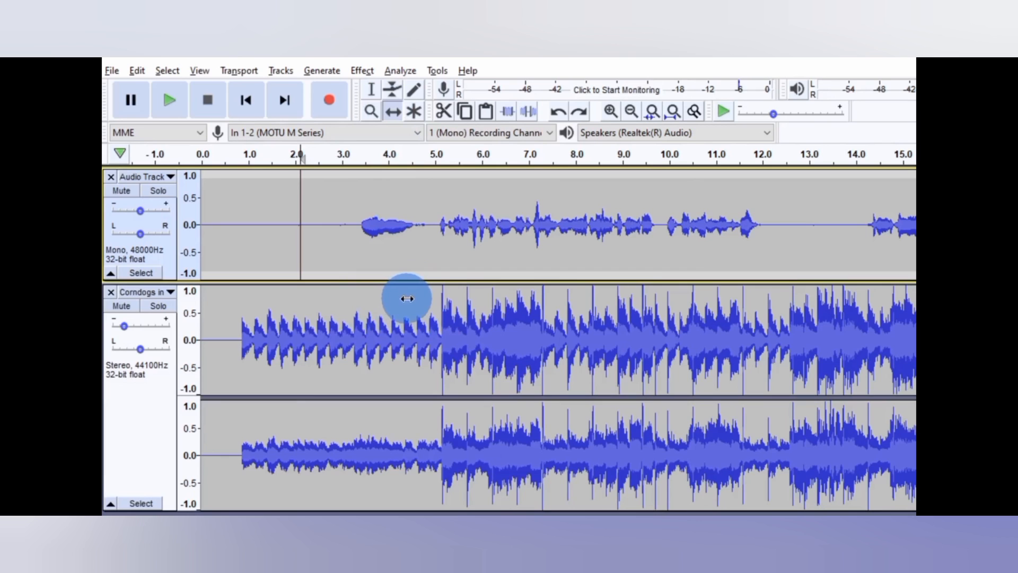
pyautogui.moveTo(418, 304); pyautogui.dragTo(380, 305)
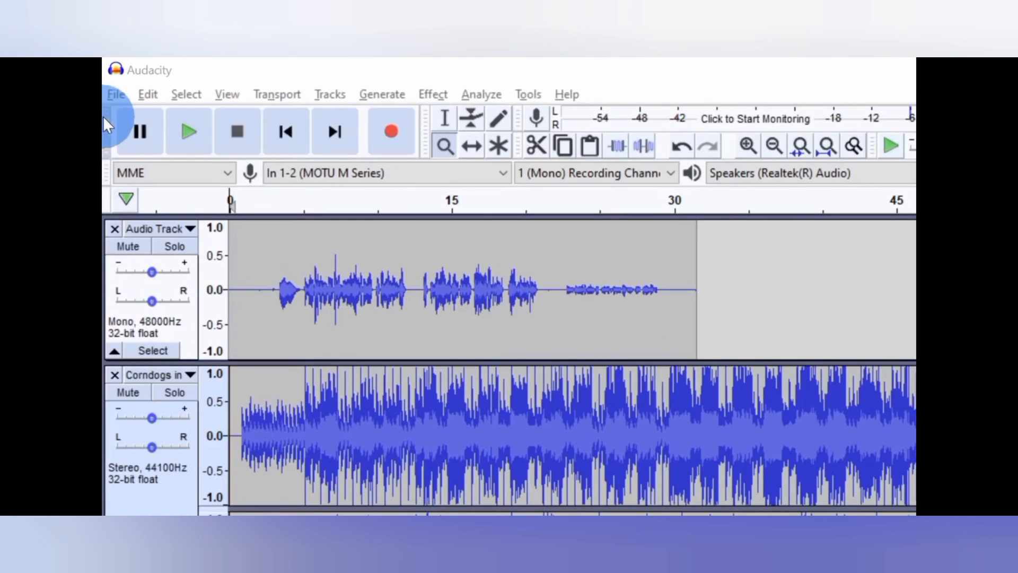
# Save the project as Kevin Cookie Company Commercial.
pyautogui.click(110, 78)
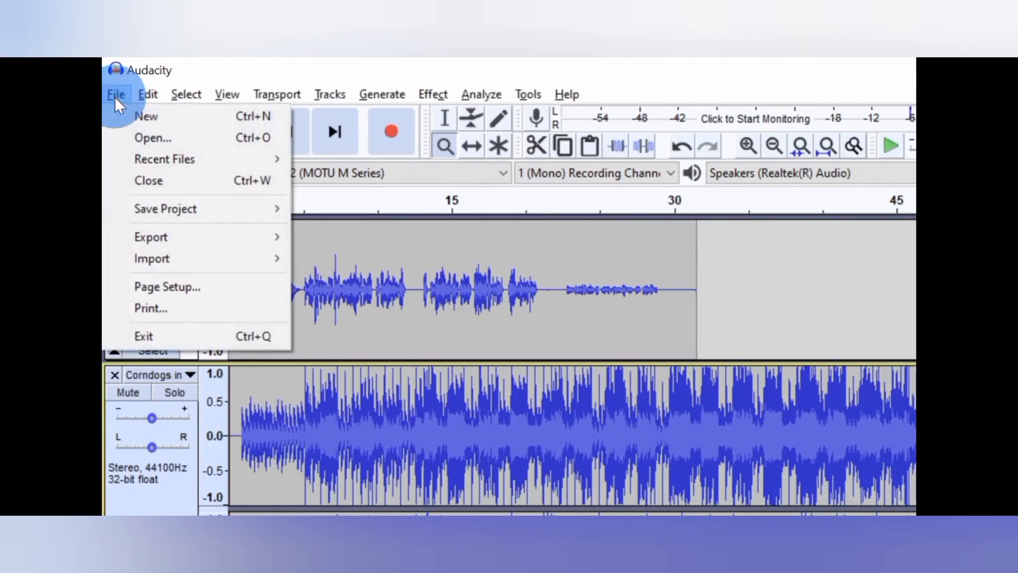
pyautogui.moveTo(171, 206)
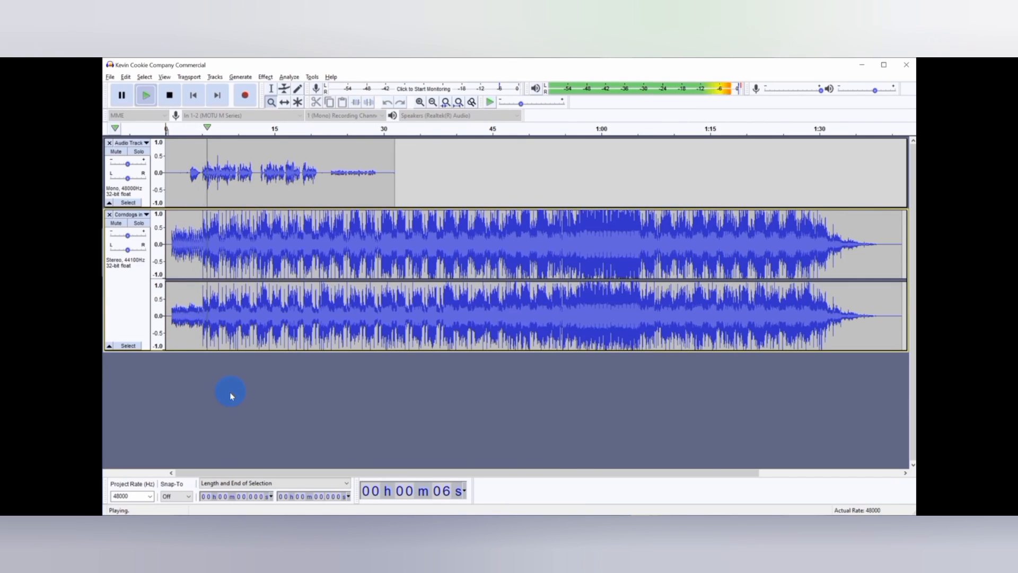
# Stop and restart playback of both tracks, and lower the stereo music track's gain while they play.
pyautogui.press('space')
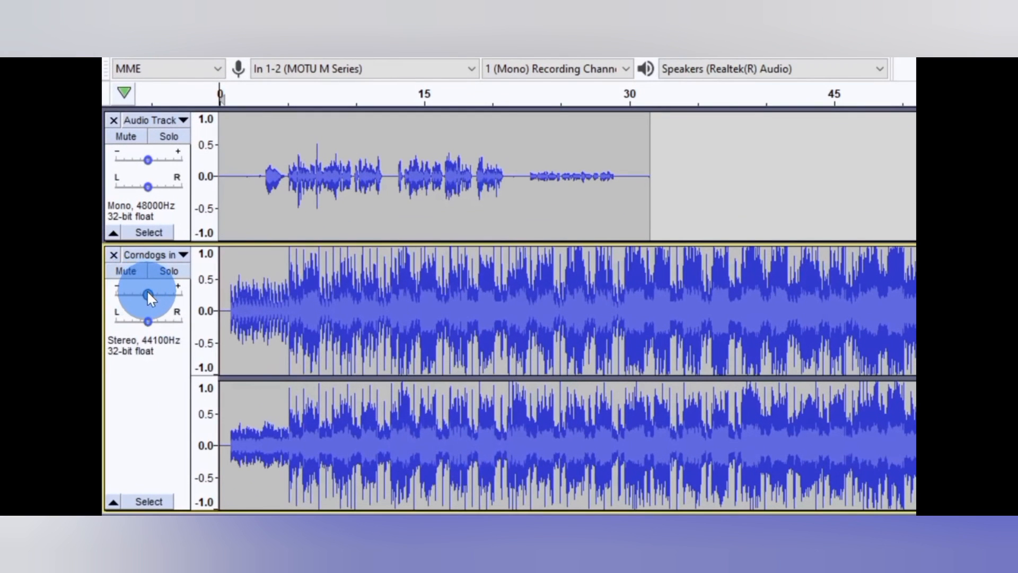
pyautogui.moveTo(128, 236)
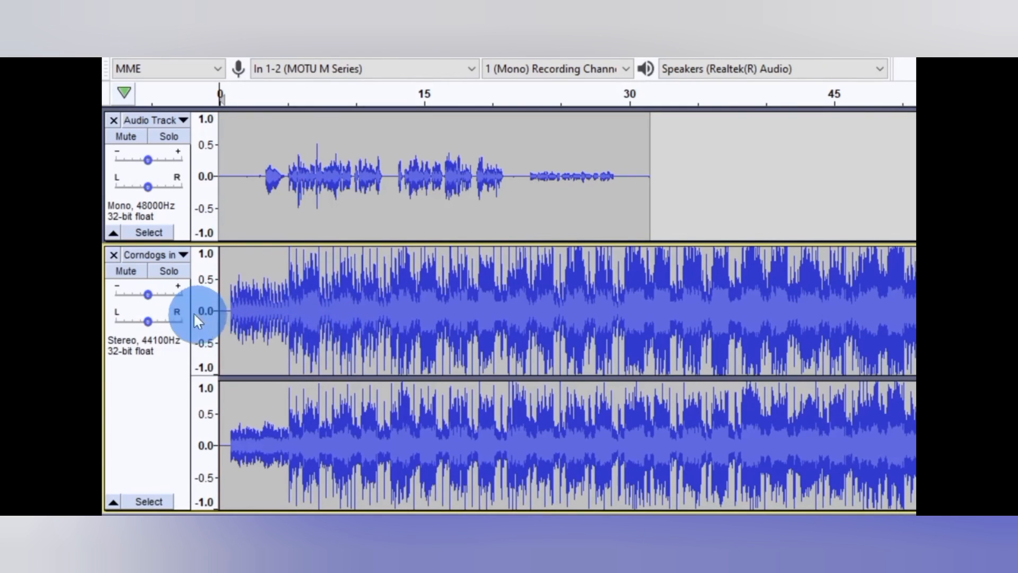
pyautogui.moveTo(152, 294)
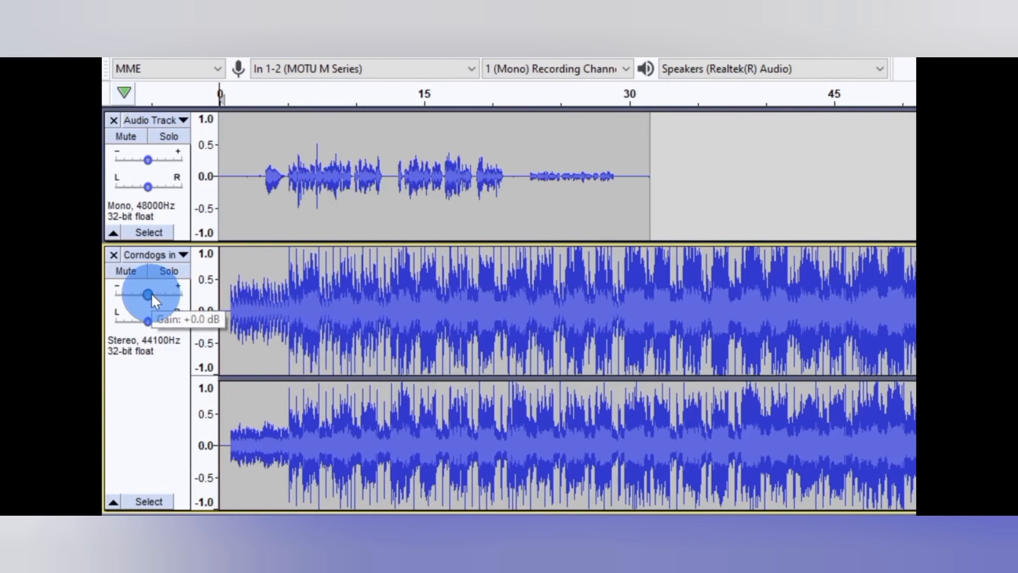
pyautogui.press('space')
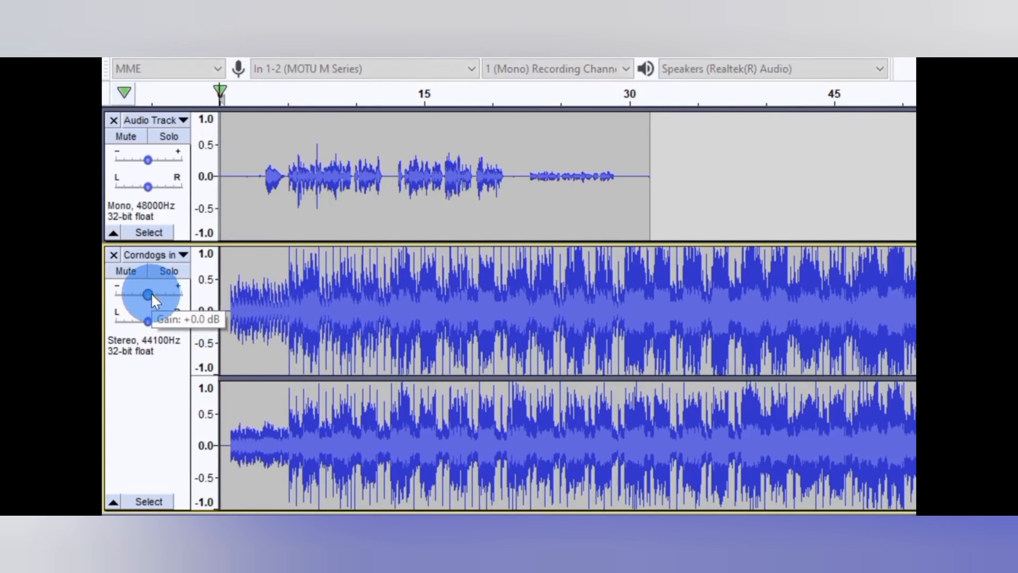
pyautogui.moveTo(152, 293); pyautogui.dragTo(114, 295)
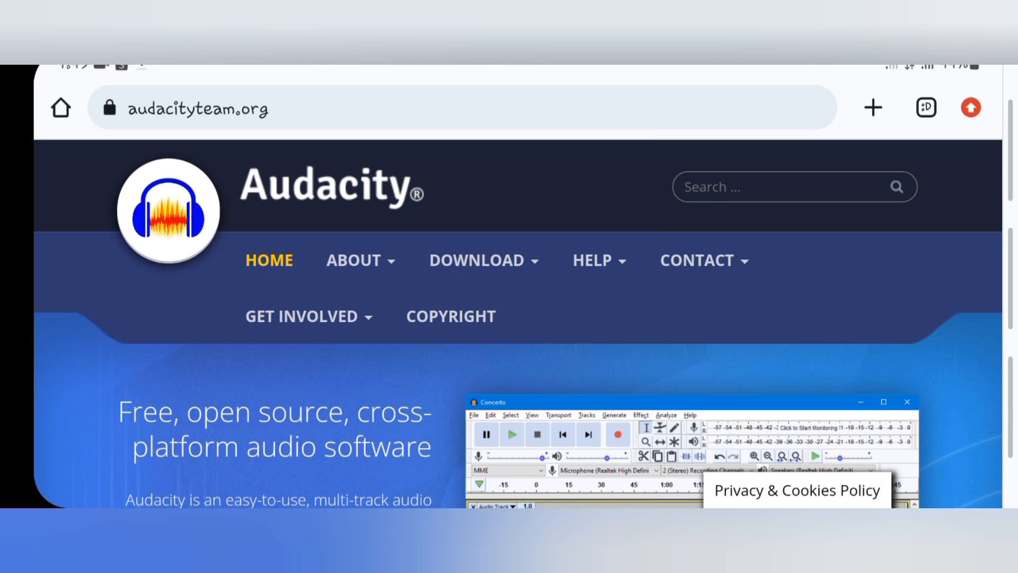
# Switch to the browser and examine the audacityteam.org home page down to its download section and back.
pyautogui.scroll(-1, 509, 318)
pyautogui.scroll(-5, 508, 398)
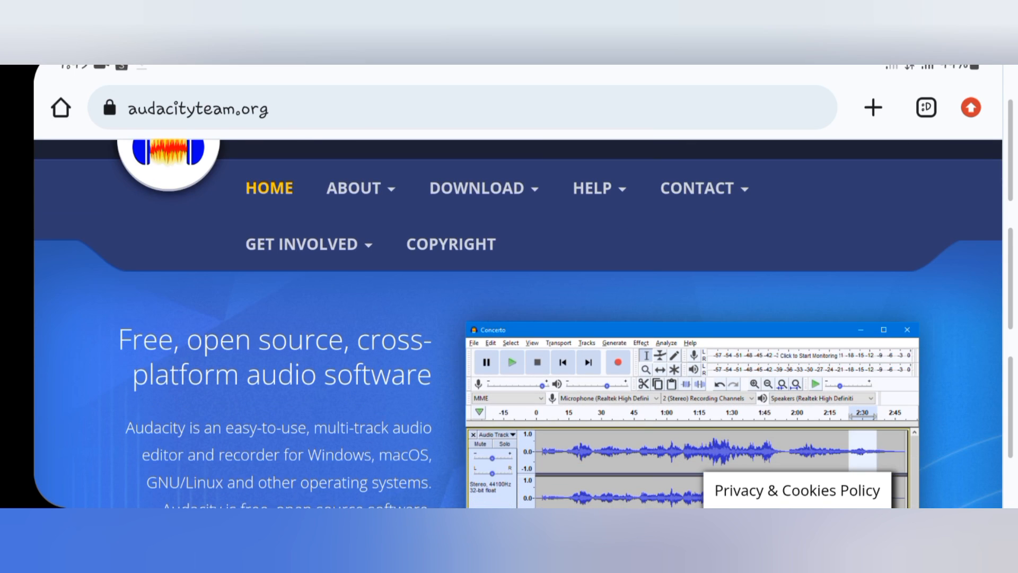
pyautogui.scroll(-4, 509, 318)
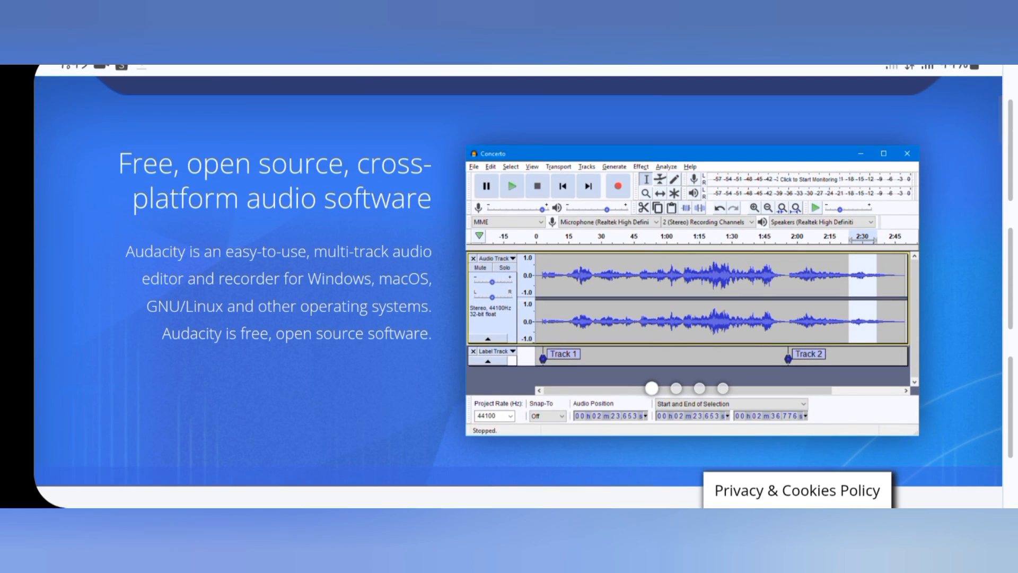
pyautogui.scroll(-6, 509, 318)
pyautogui.scroll(-3, 509, 318)
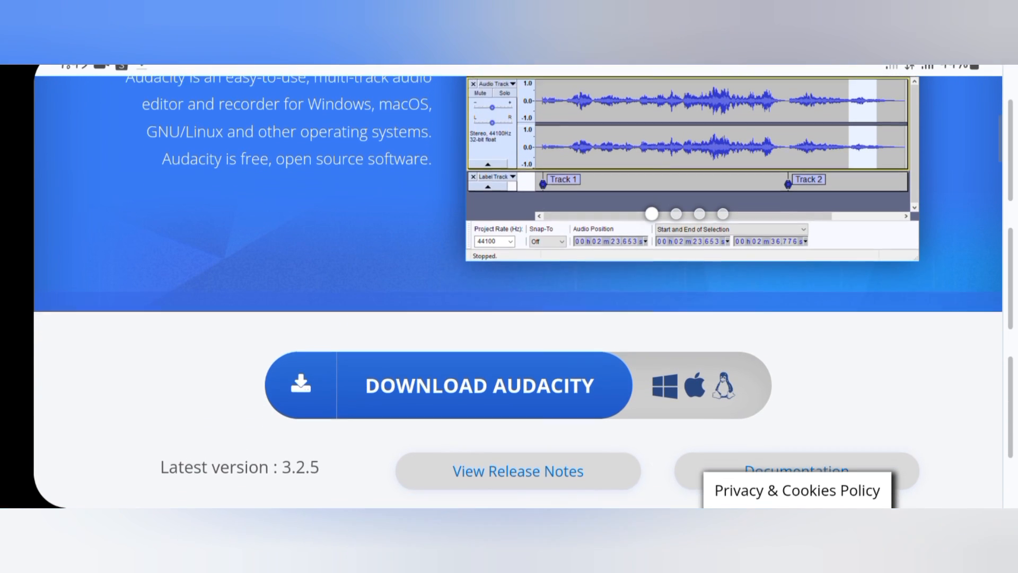
pyautogui.scroll(4, 509, 318)
pyautogui.scroll(5, 509, 319)
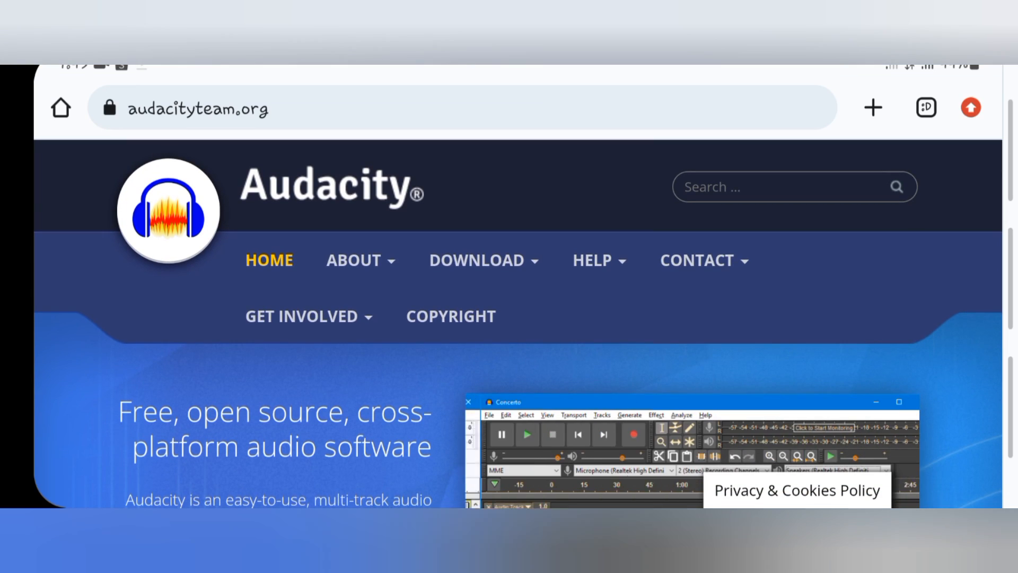
# Follow the Download Audacity link on the audacityteam.org home page.
pyautogui.scroll(-2, 509, 318)
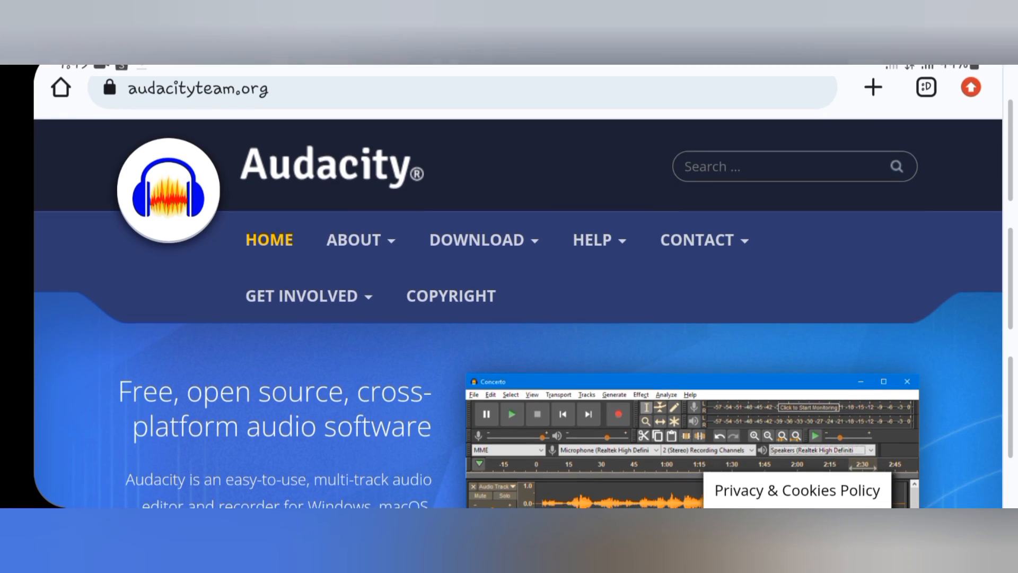
pyautogui.scroll(-4, 509, 318)
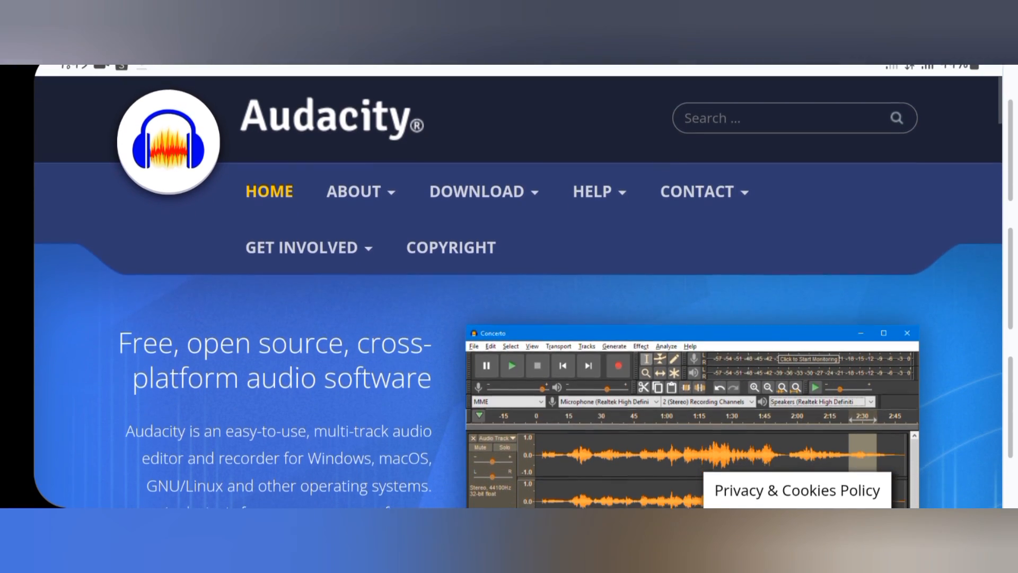
pyautogui.scroll(-1, 509, 318)
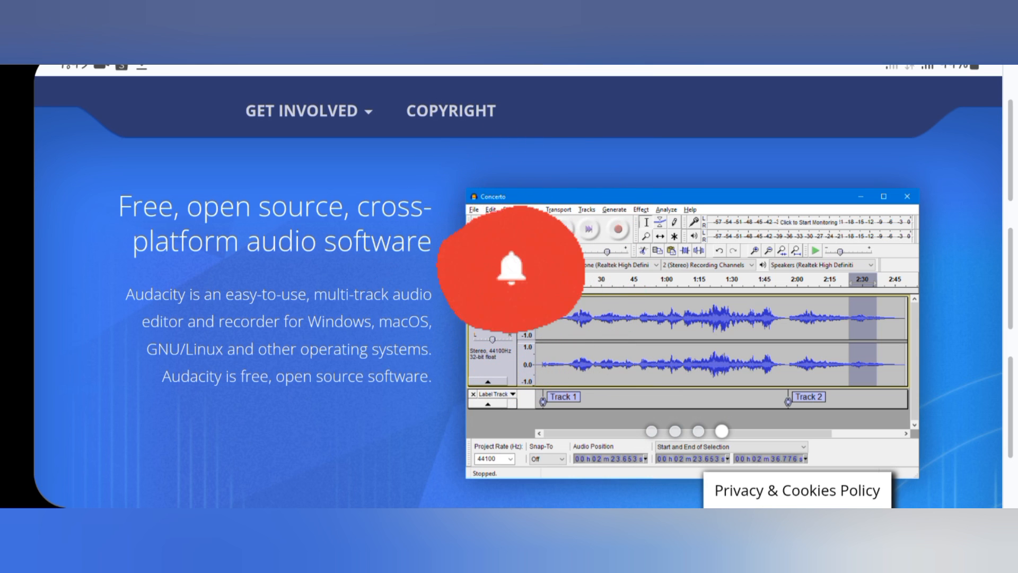
pyautogui.scroll(-5, 509, 286)
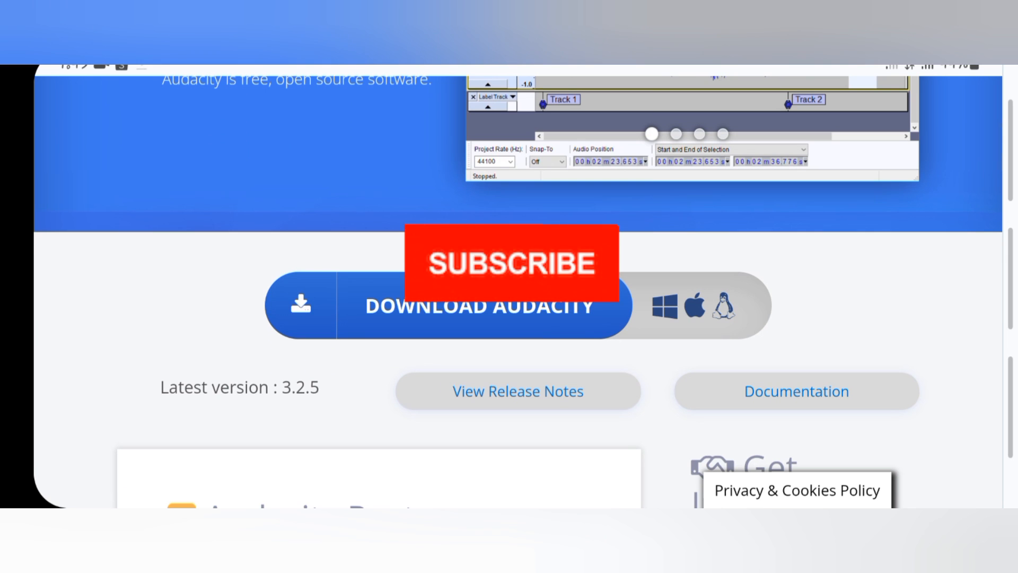
pyautogui.click(479, 306)
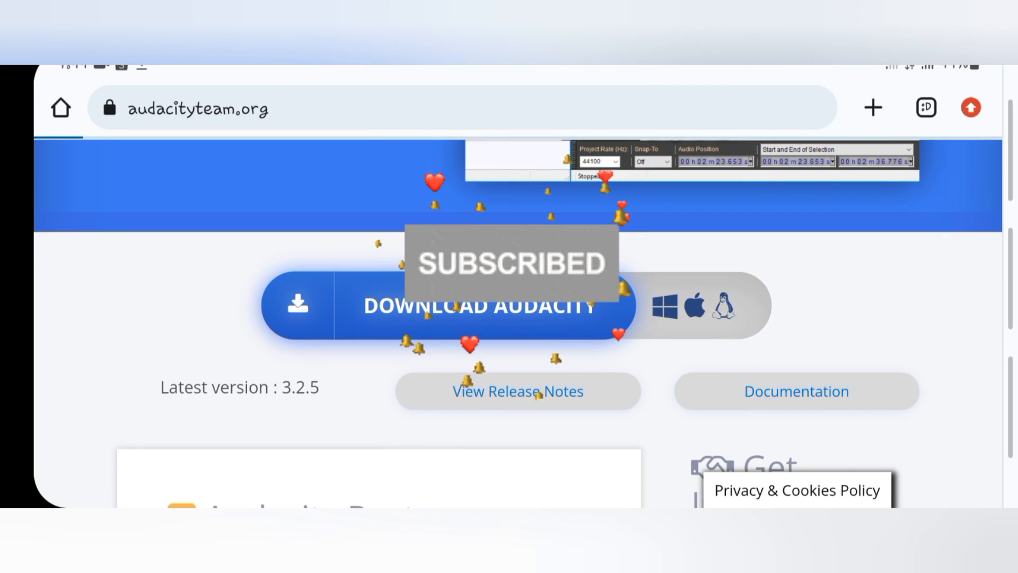